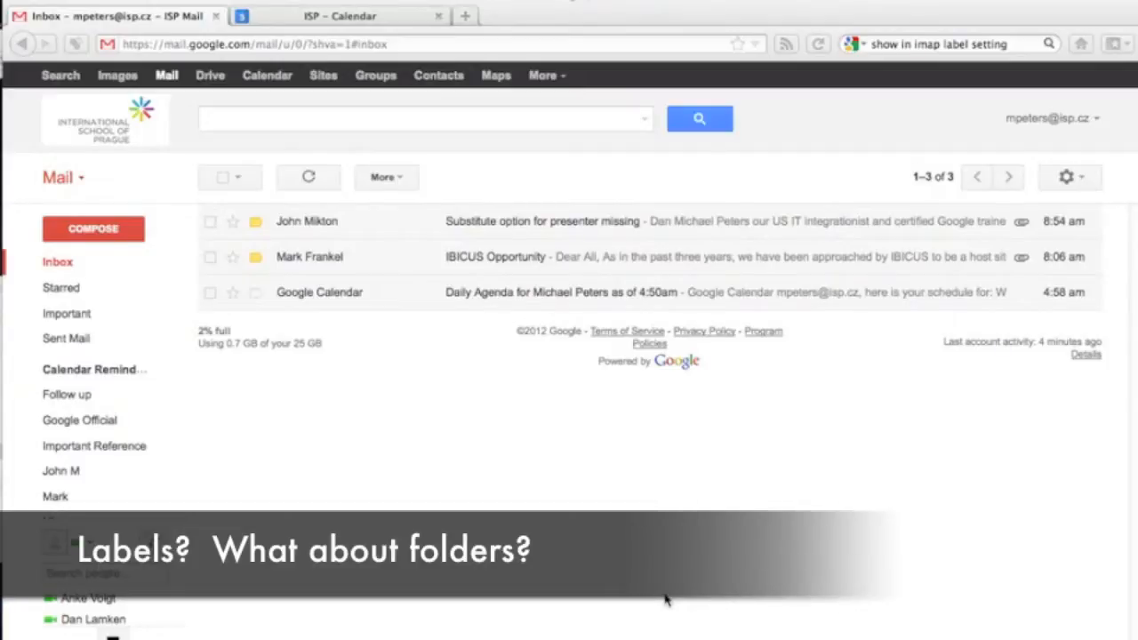
pyautogui.click(73, 471)
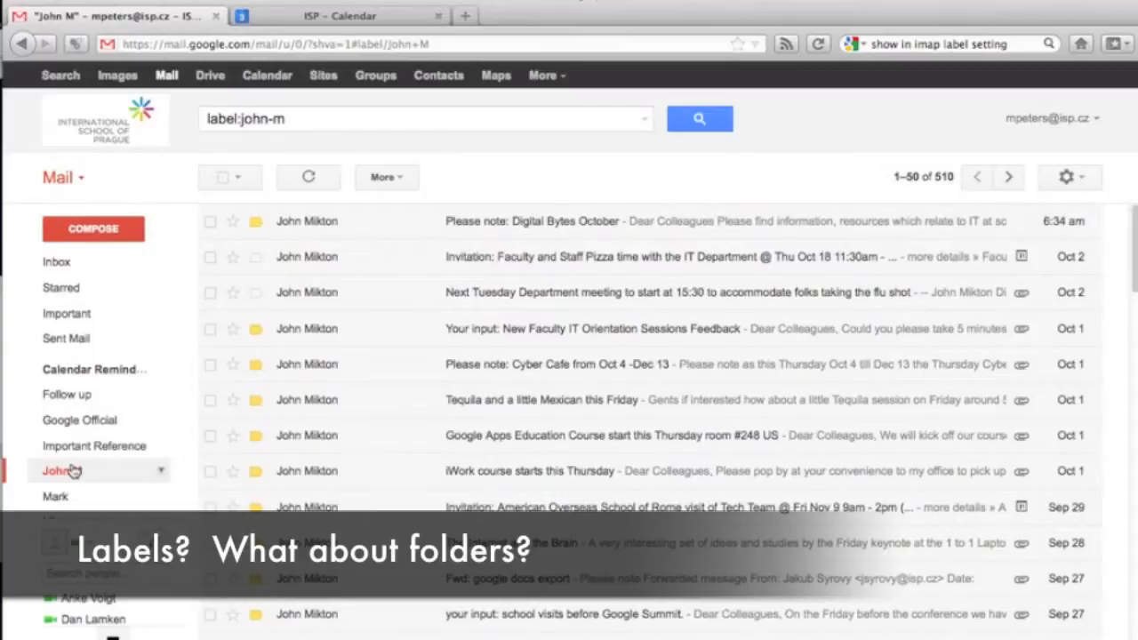
pyautogui.click(53, 262)
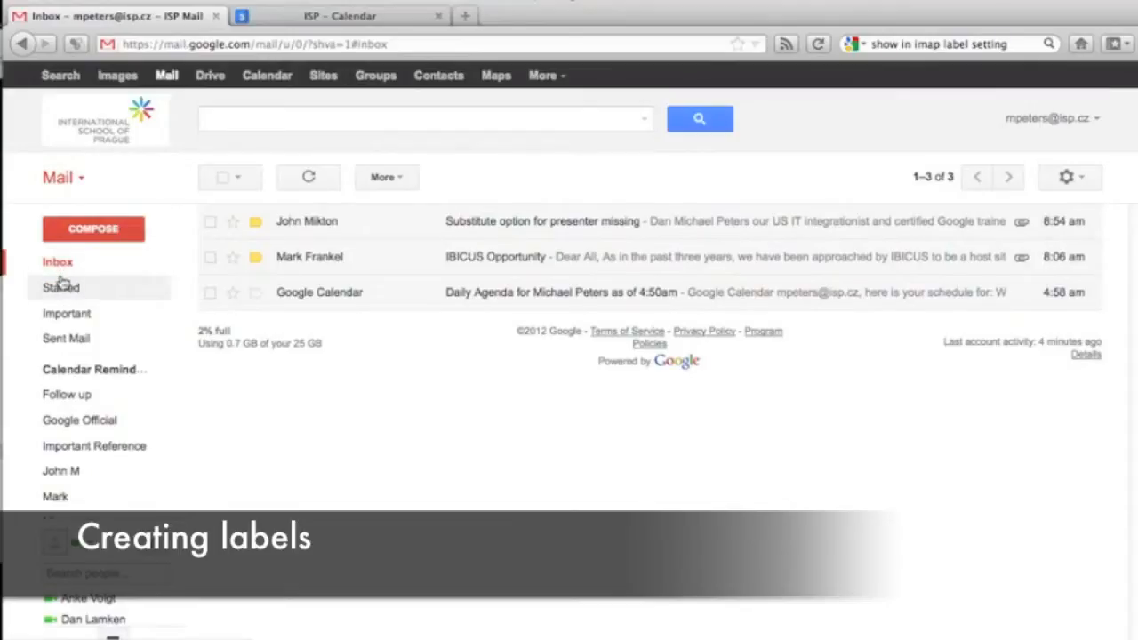
pyautogui.moveTo(98, 287)
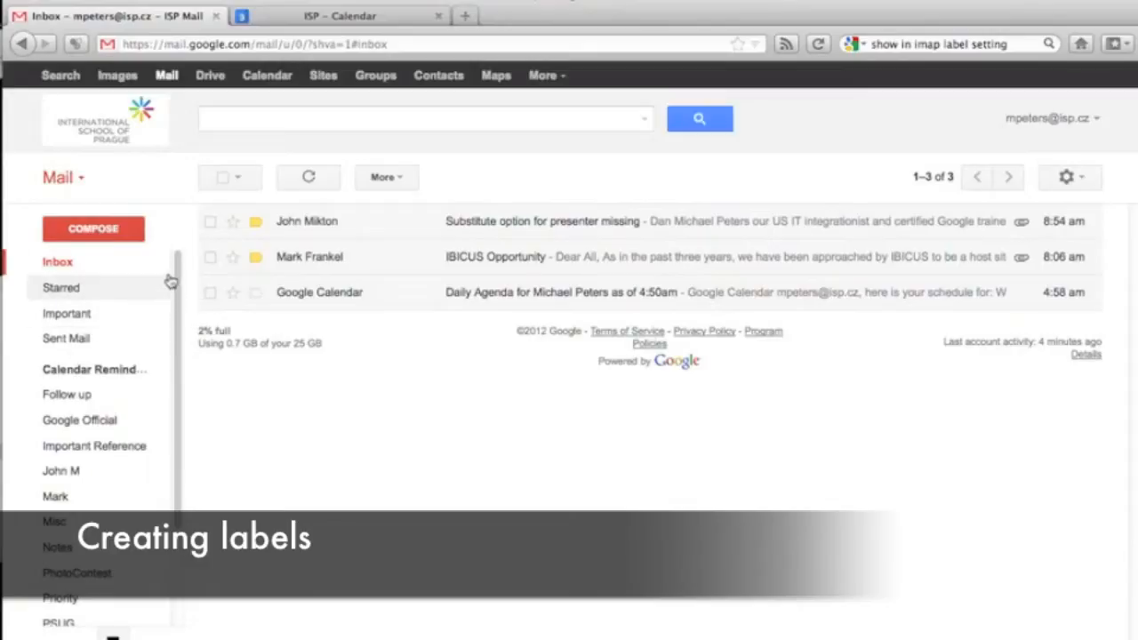
pyautogui.moveTo(176, 276); pyautogui.dragTo(184, 403)
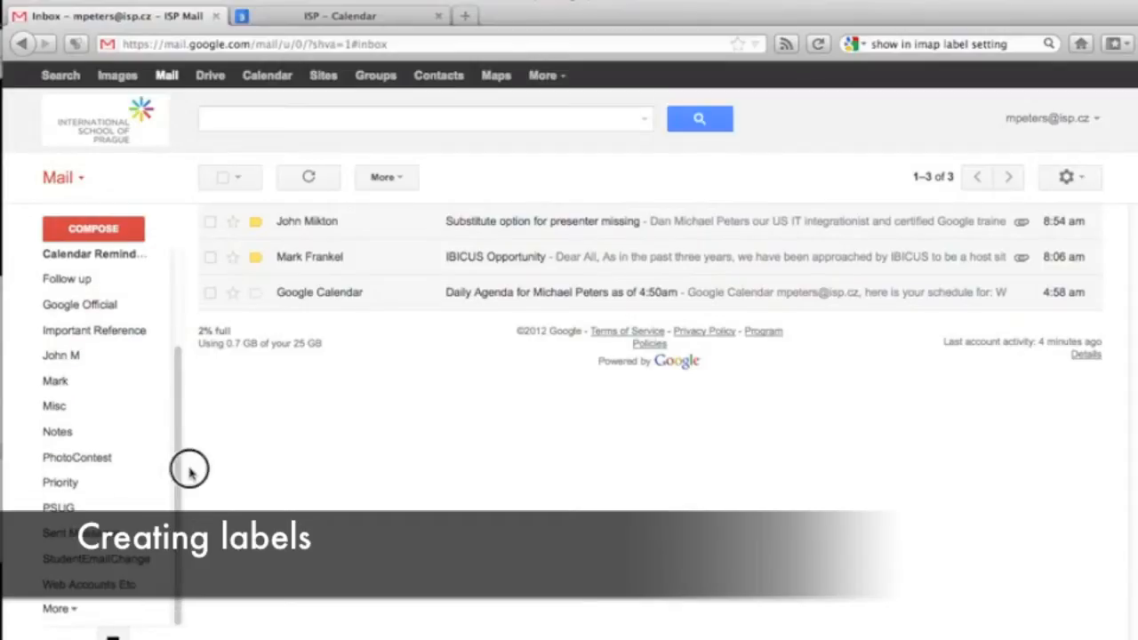
pyautogui.click(56, 610)
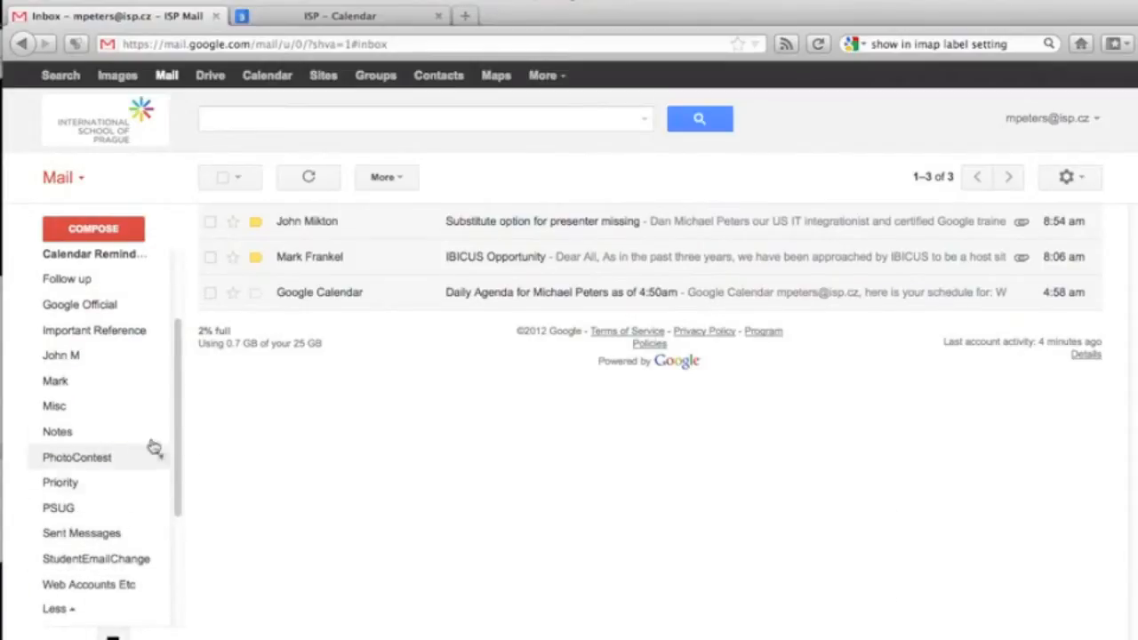
pyautogui.moveTo(174, 368); pyautogui.dragTo(173, 506)
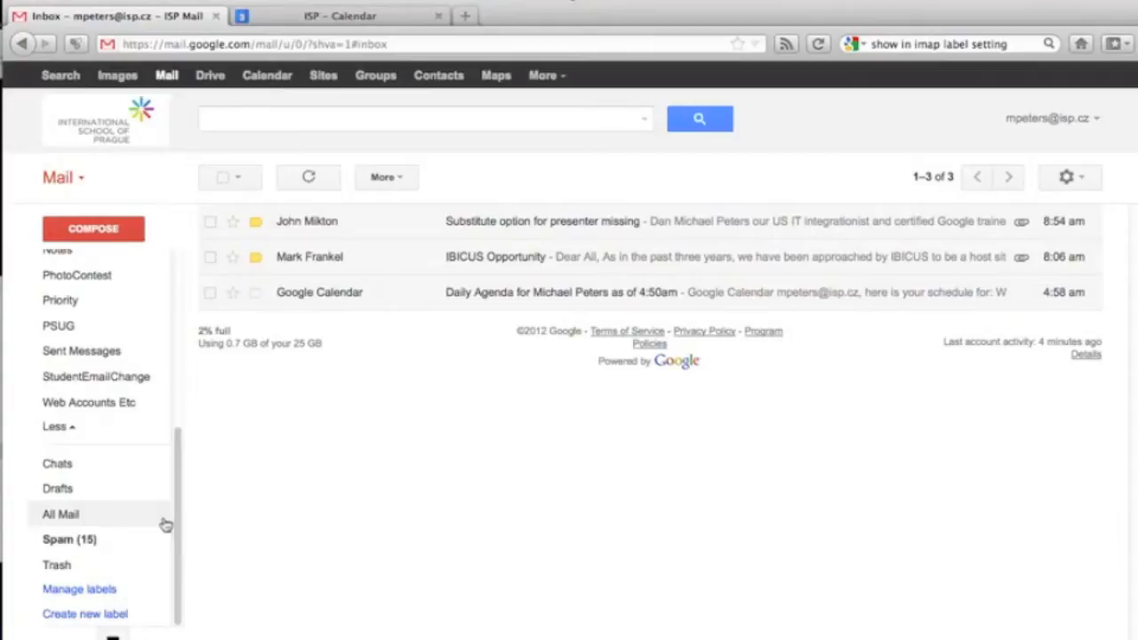
pyautogui.moveTo(175, 528); pyautogui.dragTo(177, 276)
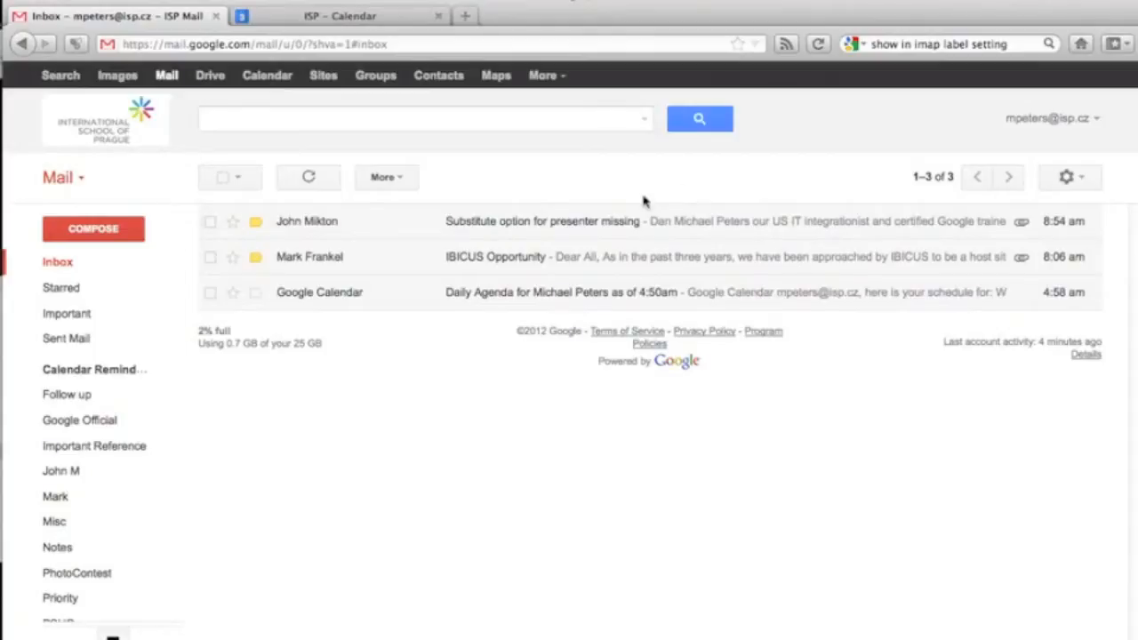
# Read 'Substitute option for presenter missing', browse its Labels list and dismiss it unchanged
pyautogui.click(629, 231)
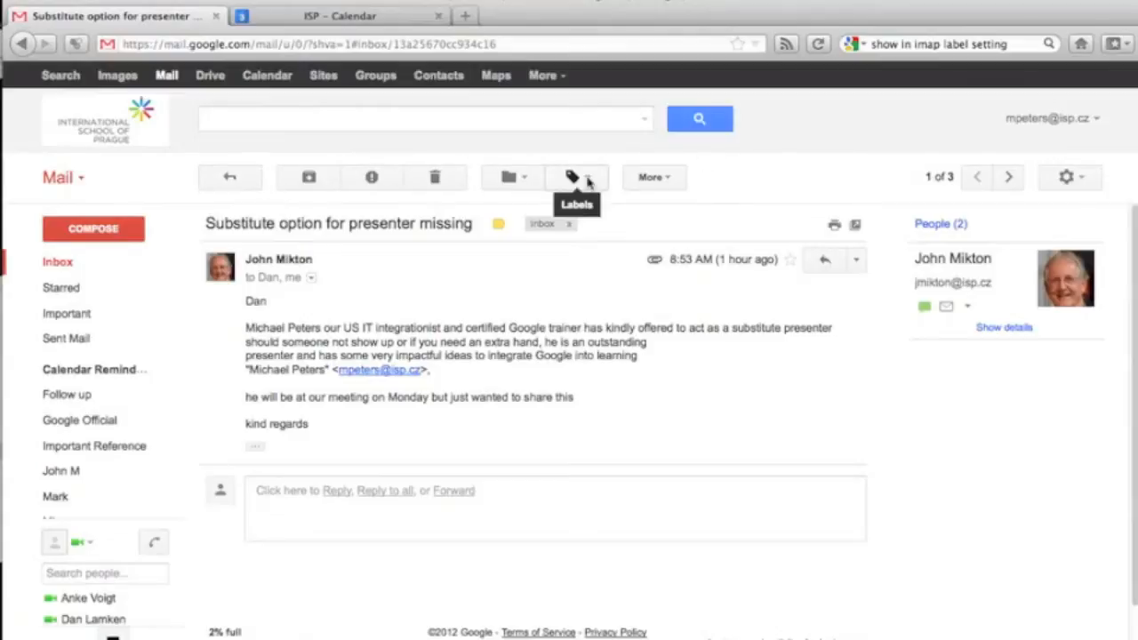
pyautogui.click(587, 181)
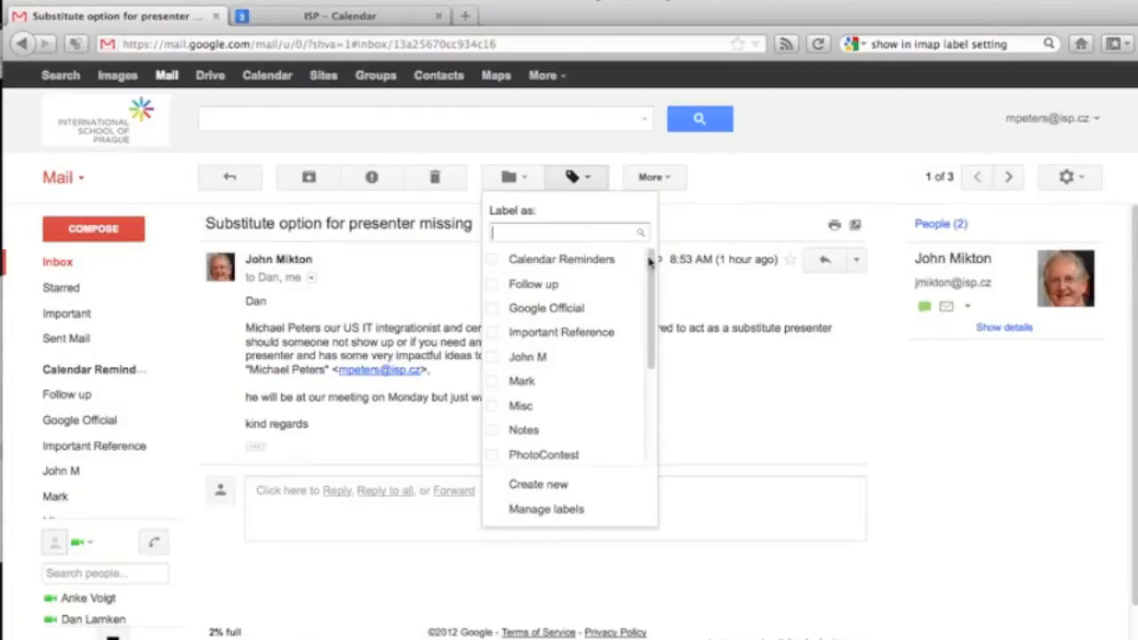
pyautogui.moveTo(652, 263); pyautogui.dragTo(661, 427)
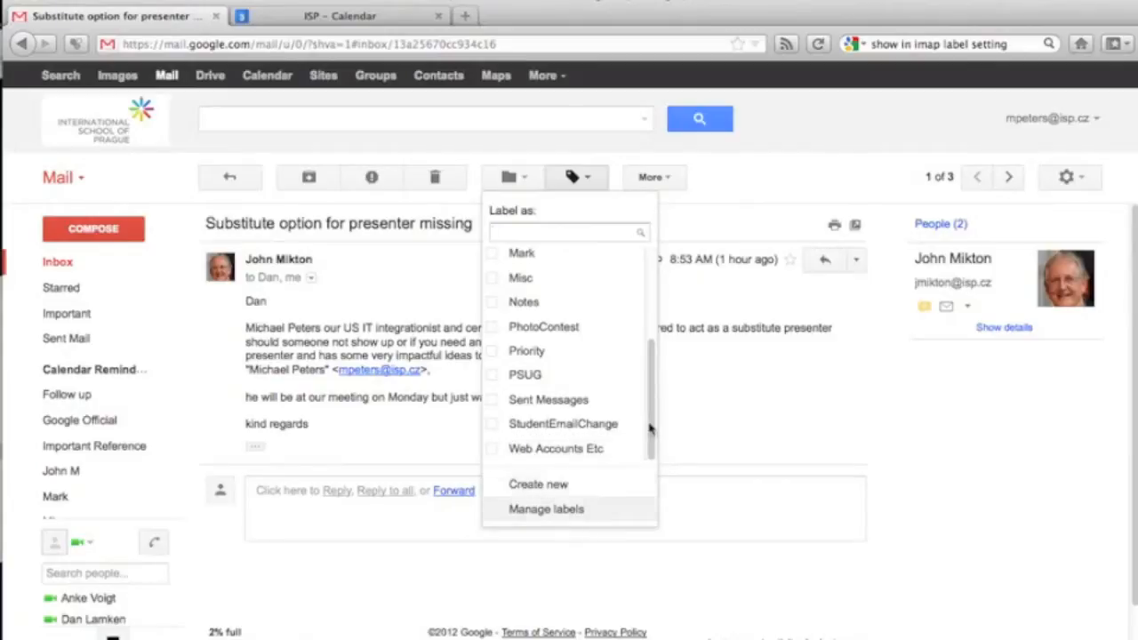
pyautogui.click(659, 267)
pyautogui.moveTo(659, 267); pyautogui.dragTo(653, 256)
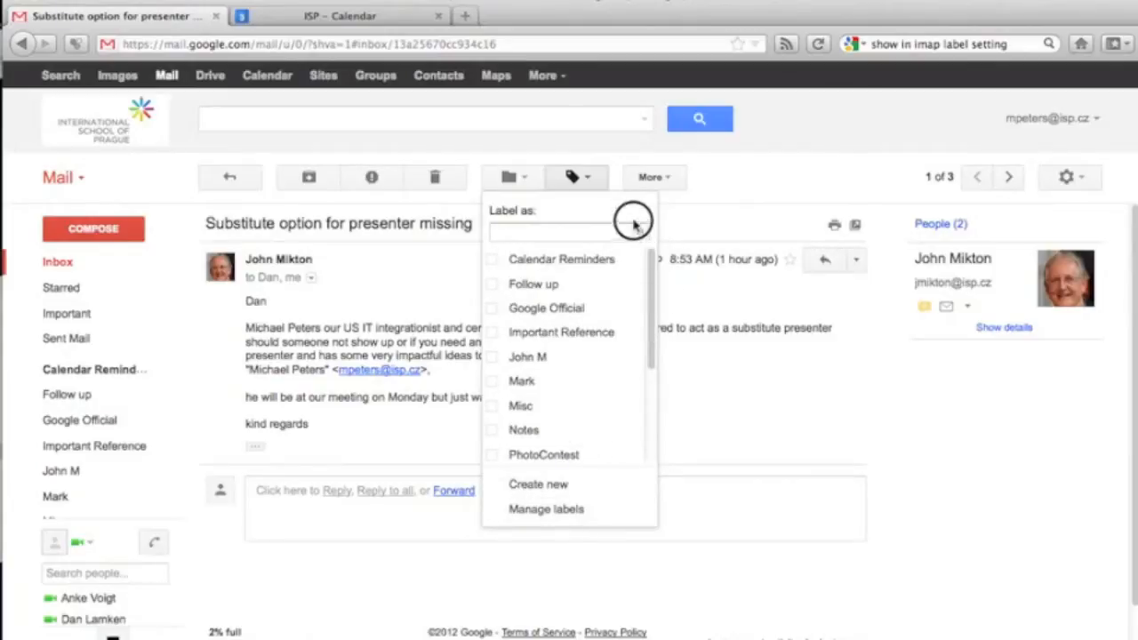
pyautogui.click(744, 178)
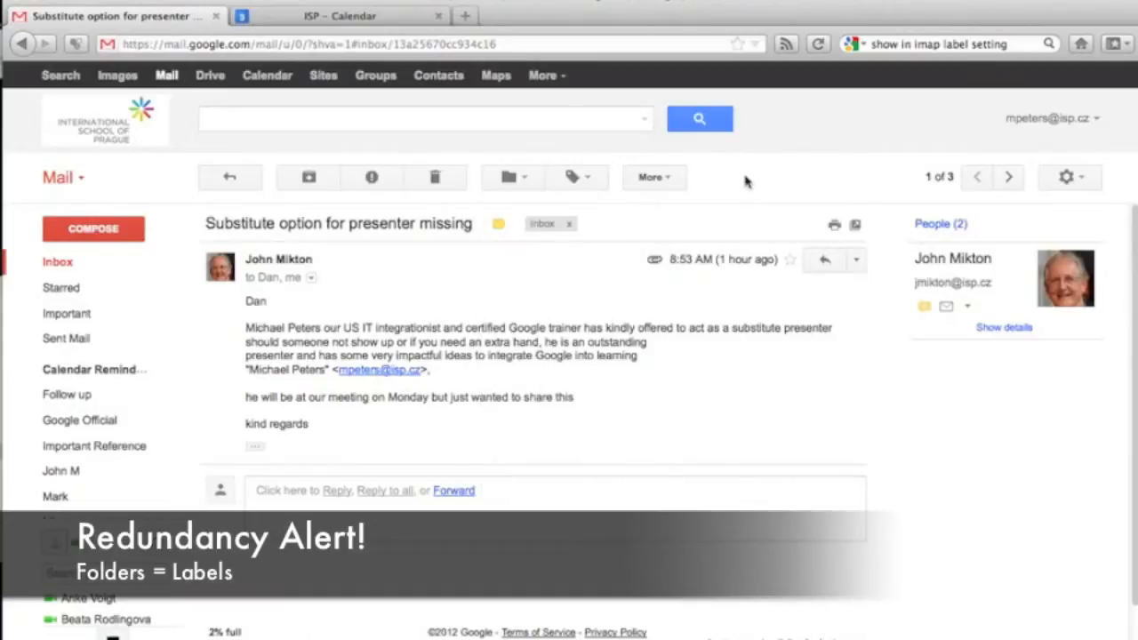
# Compare the Move to and Labels menus, then reopen Labels to start creating a new label
pyautogui.click(510, 185)
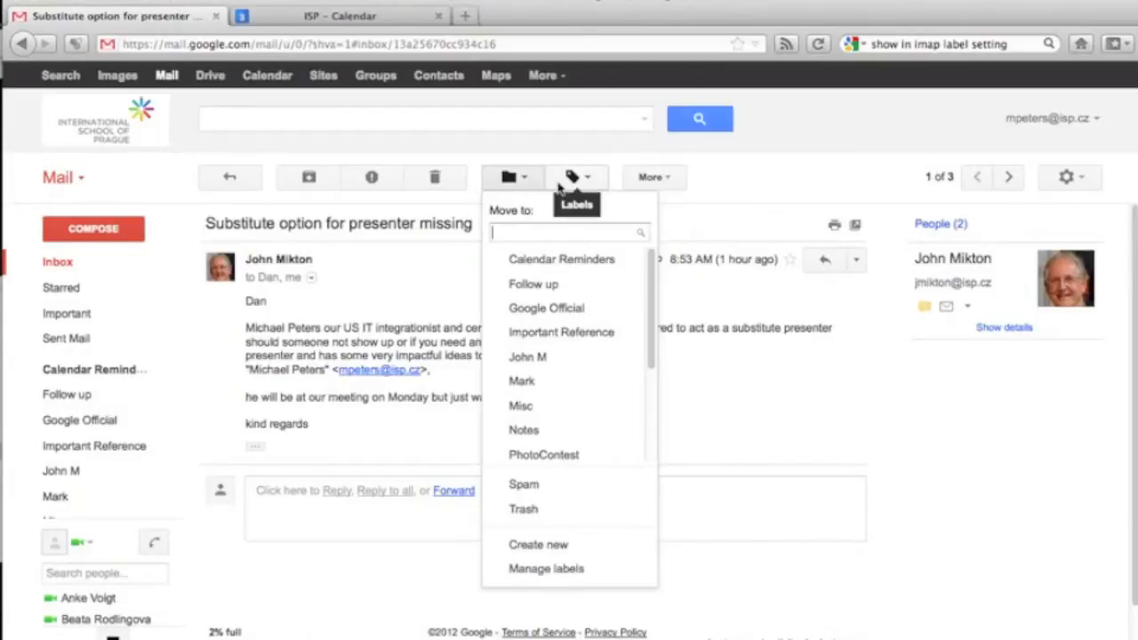
pyautogui.click(560, 184)
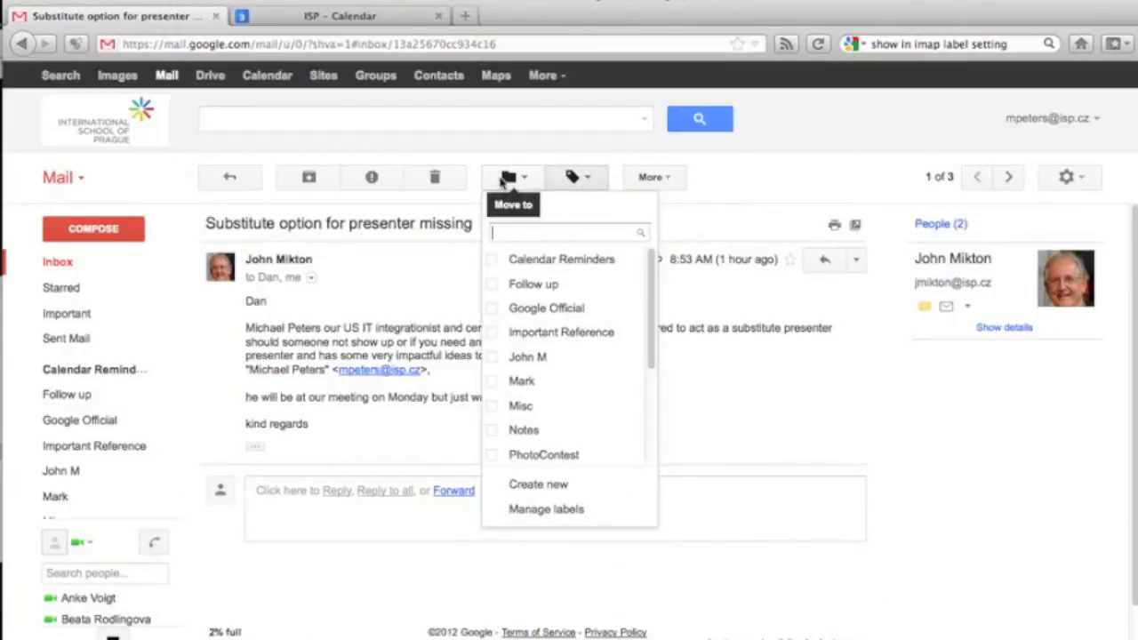
pyautogui.click(503, 180)
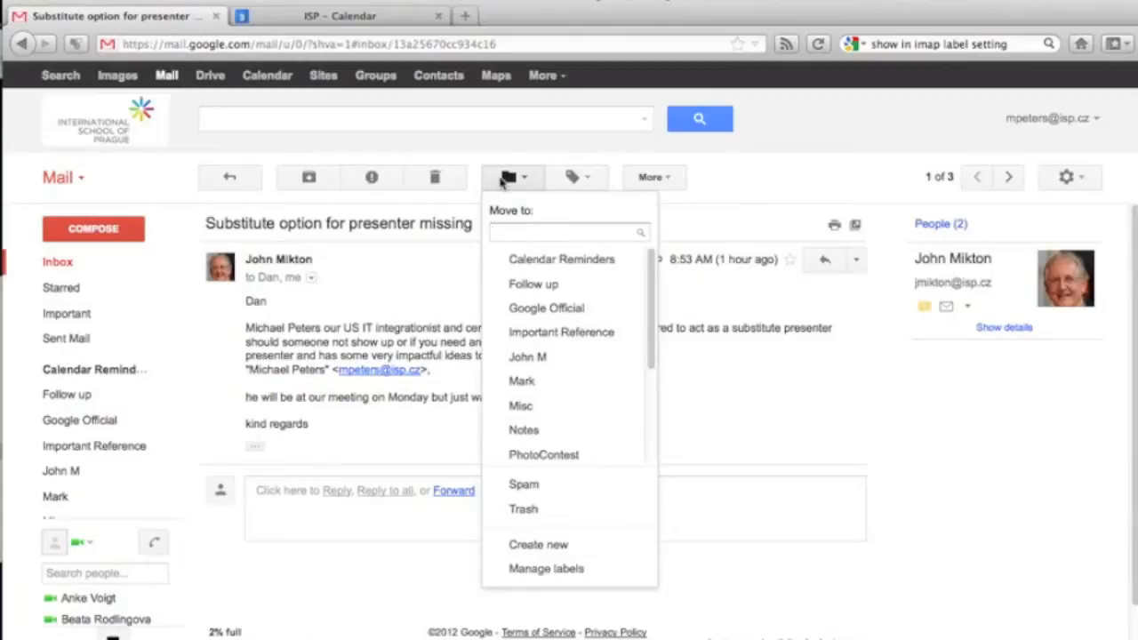
pyautogui.click(582, 162)
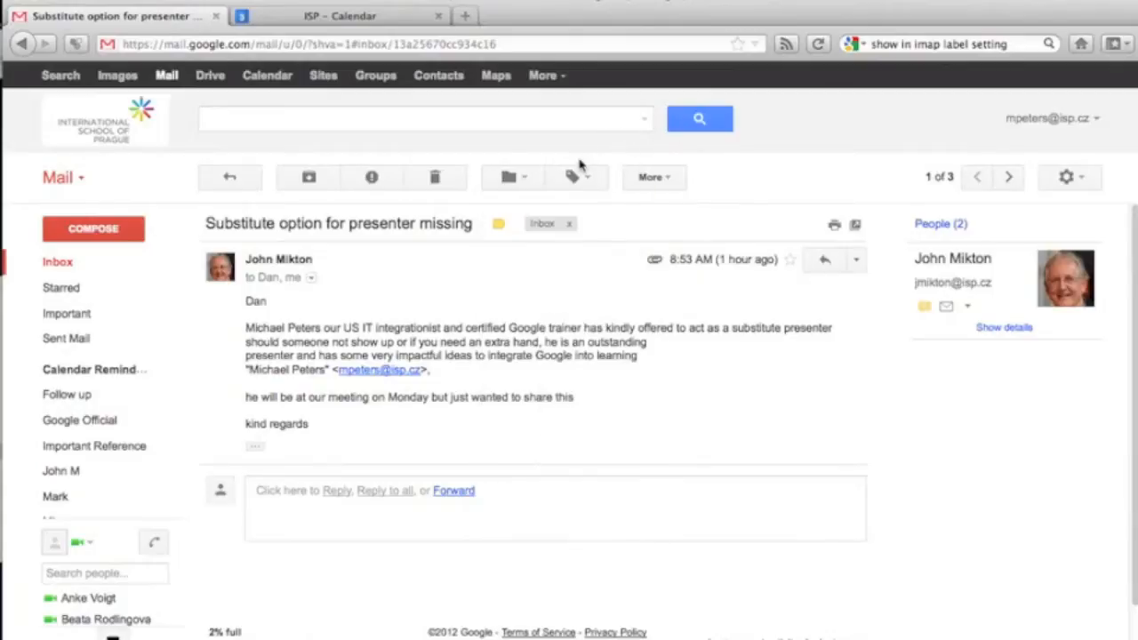
pyautogui.click(578, 178)
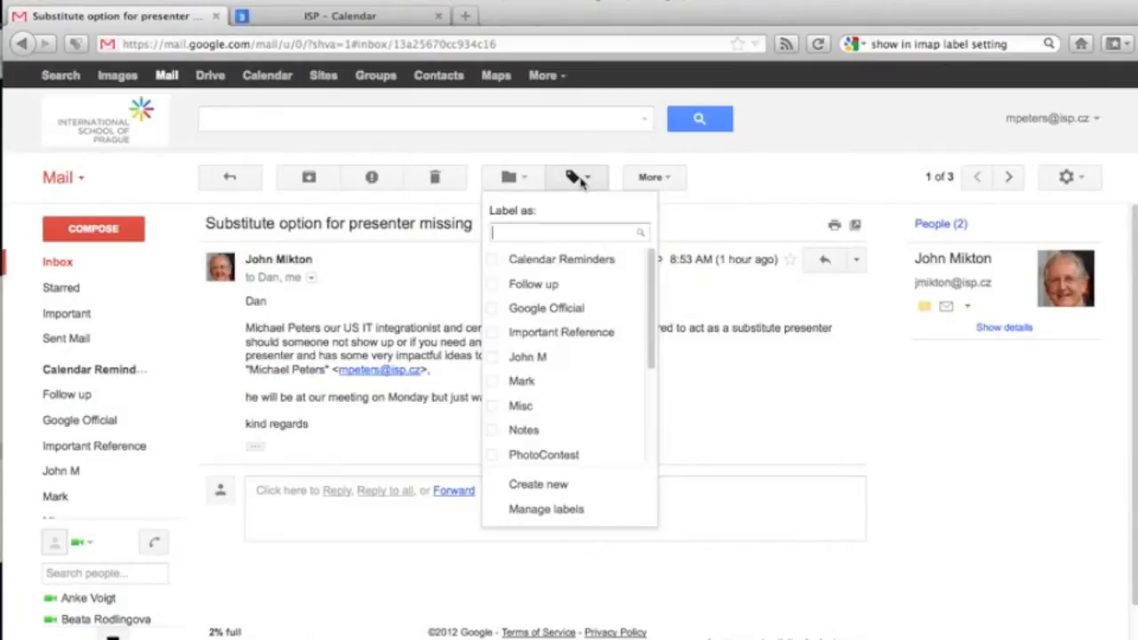
# Start a new label 'A new label', review the Nest label under choices and leave it unnested
pyautogui.click(534, 484)
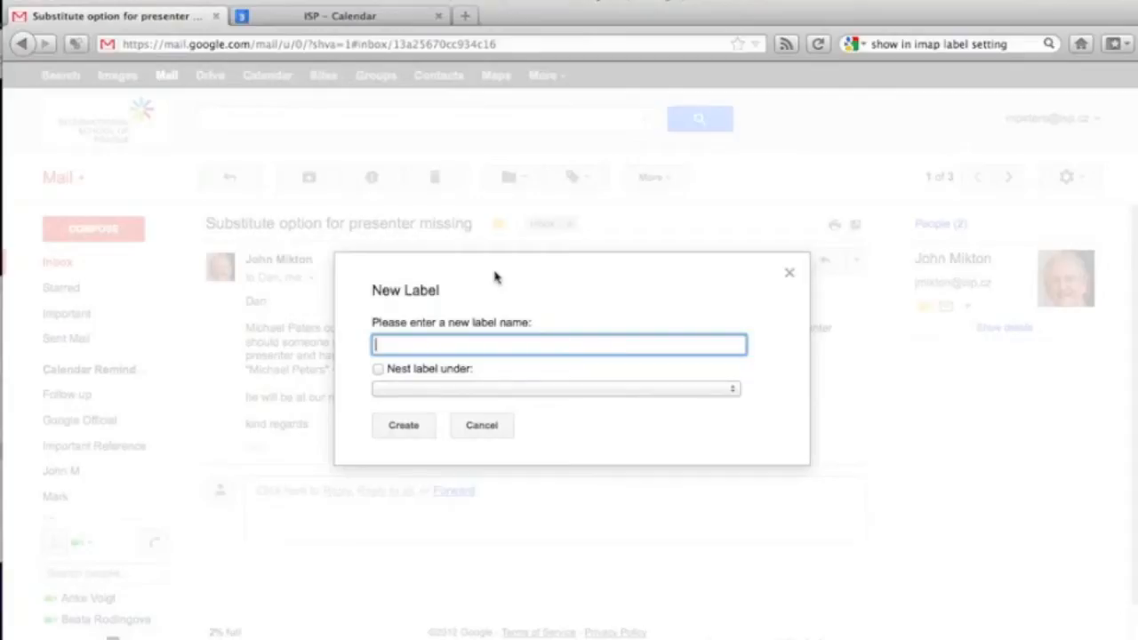
pyautogui.write('A new label')
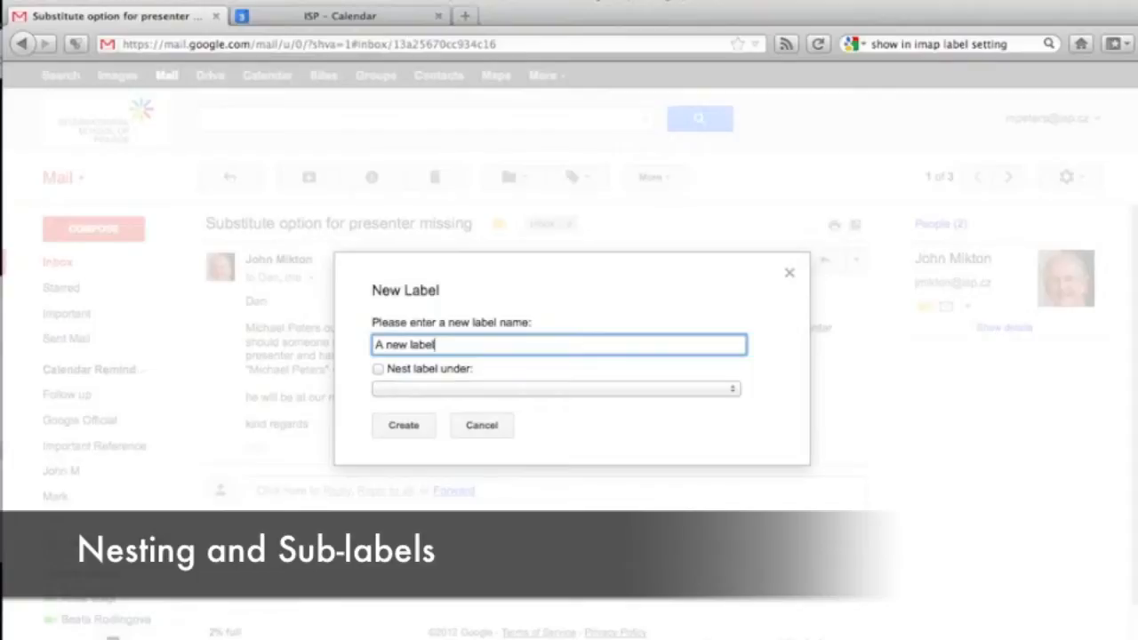
pyautogui.click(435, 391)
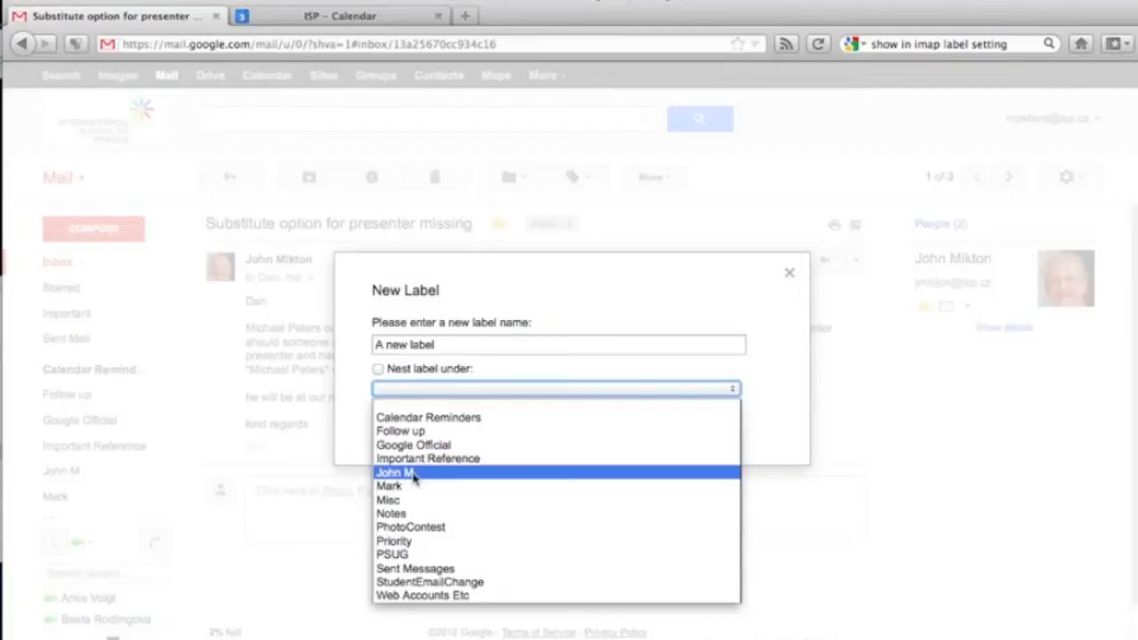
pyautogui.click(571, 289)
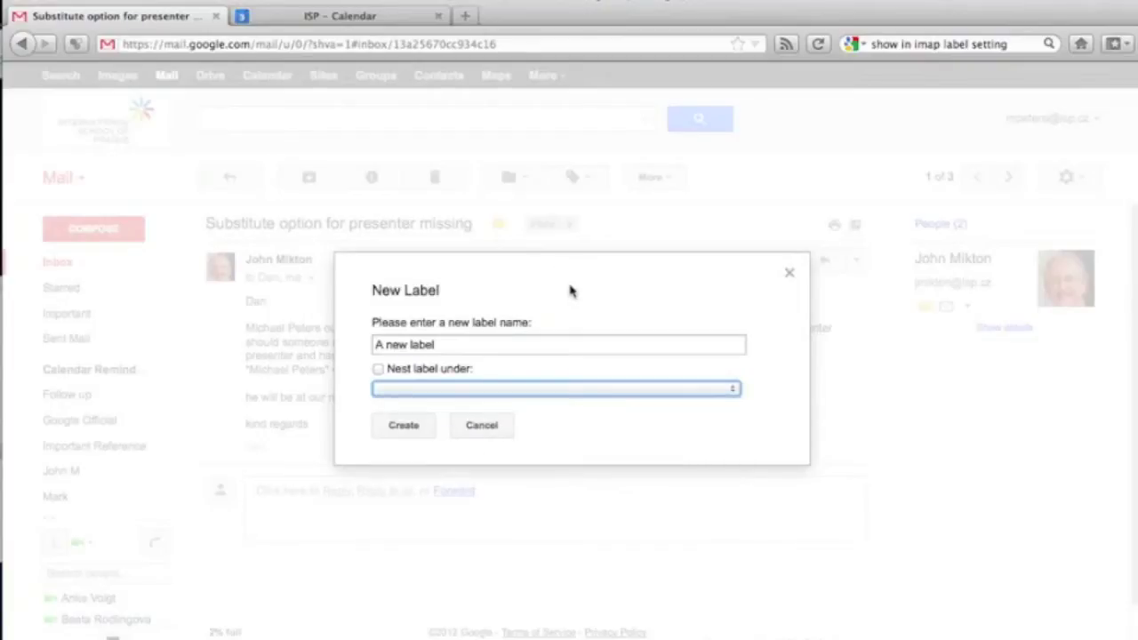
# Create 'A new label', confirm it is applied, remove it and undo the removal with z
pyautogui.click(416, 426)
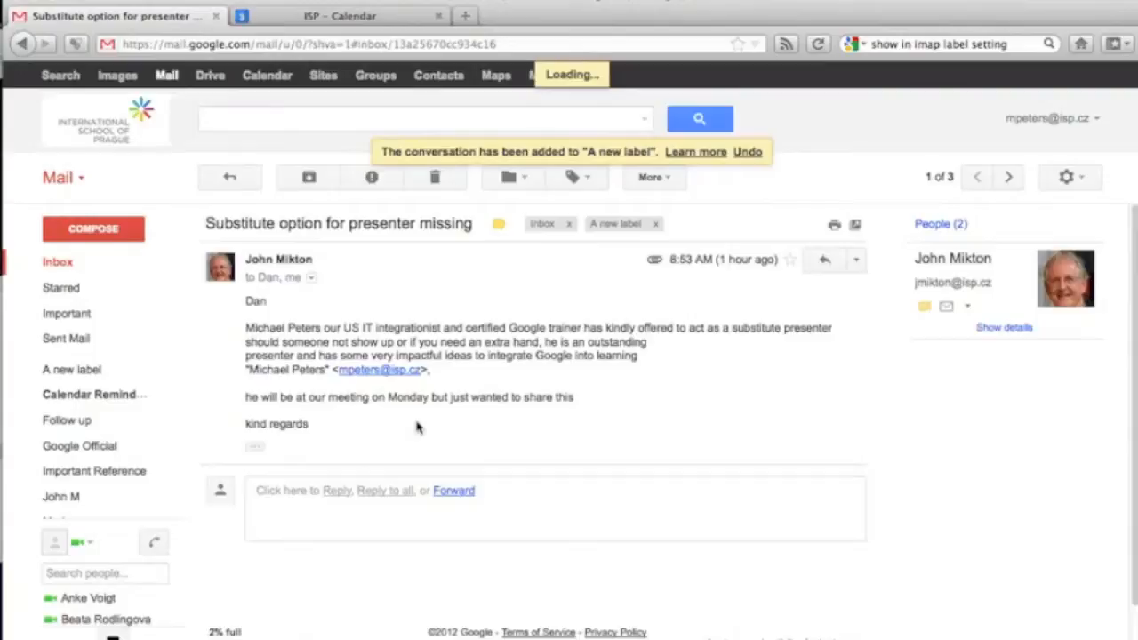
pyautogui.click(576, 181)
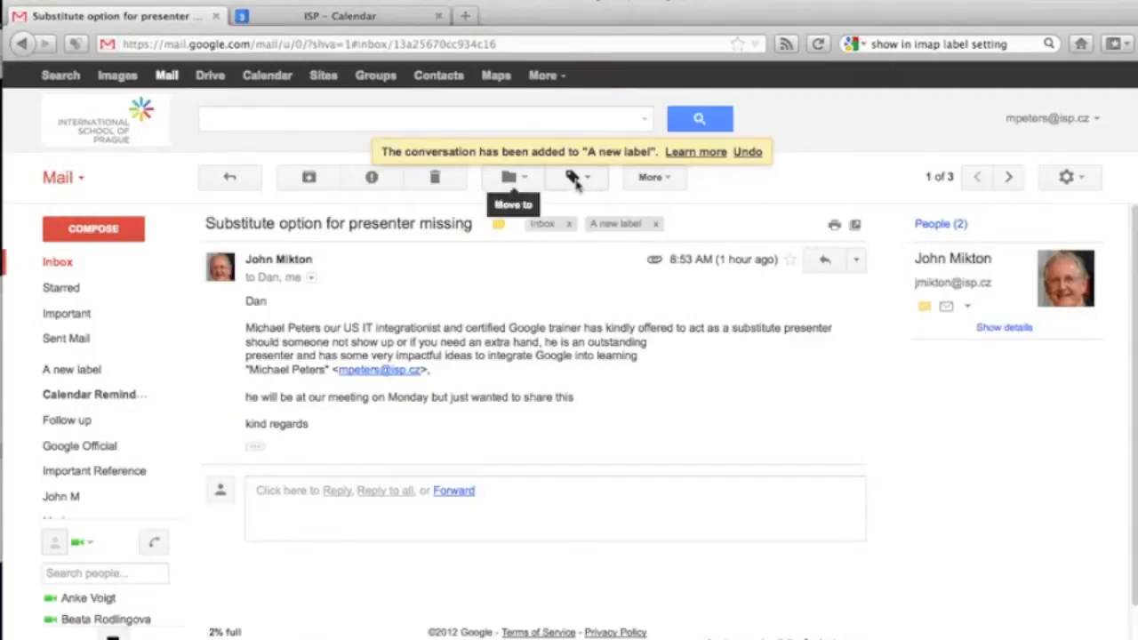
pyautogui.click(575, 177)
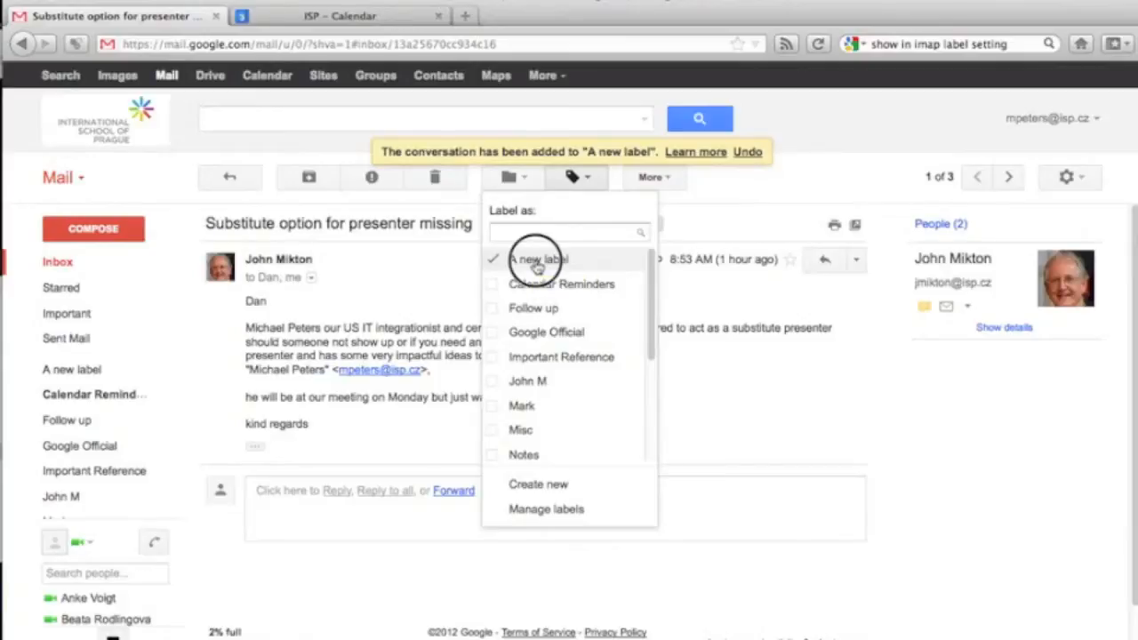
pyautogui.click(536, 260)
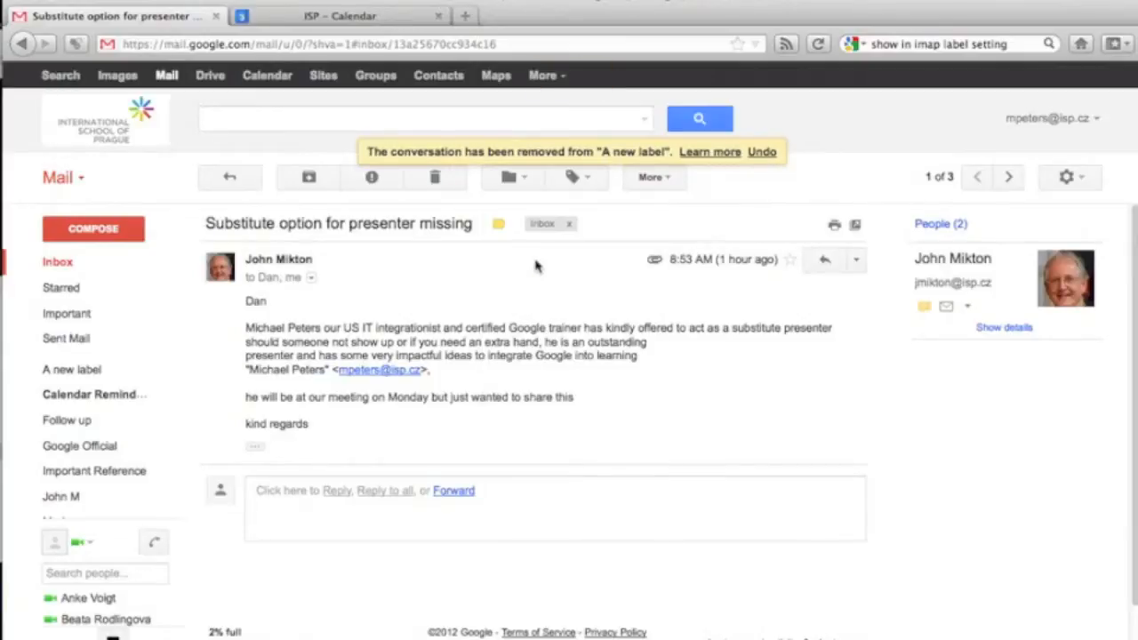
pyautogui.press('z')
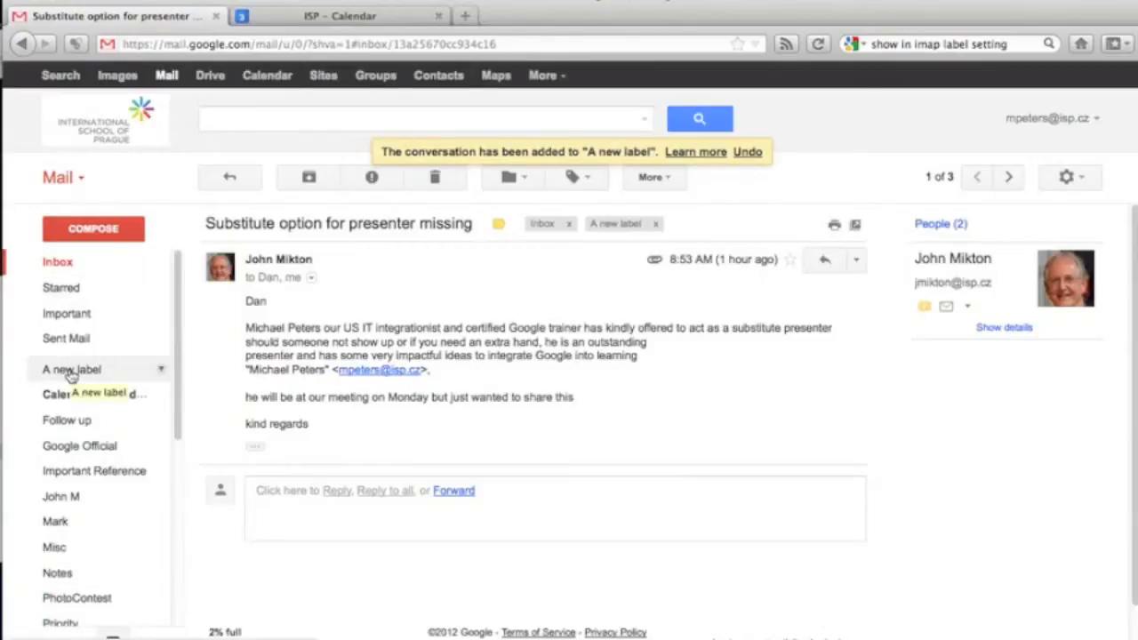
# Show conversations under 'A new label' and reopen the presenter conversation from there
pyautogui.click(71, 370)
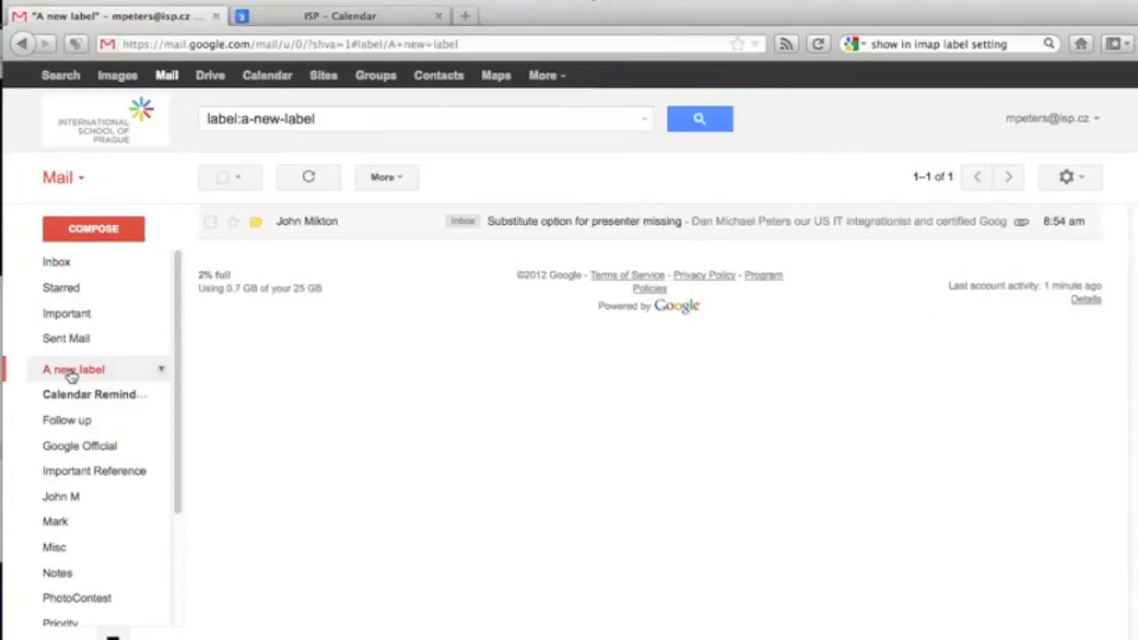
pyautogui.click(627, 224)
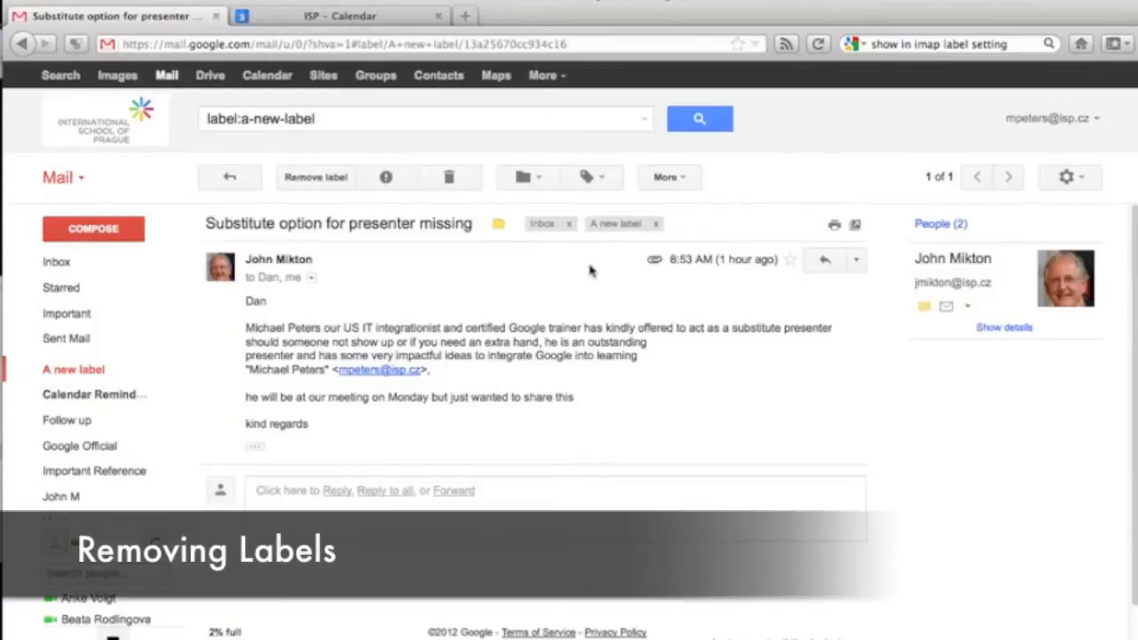
# Remove the 'A new label' chip from the conversation and return to the Inbox
pyautogui.click(656, 225)
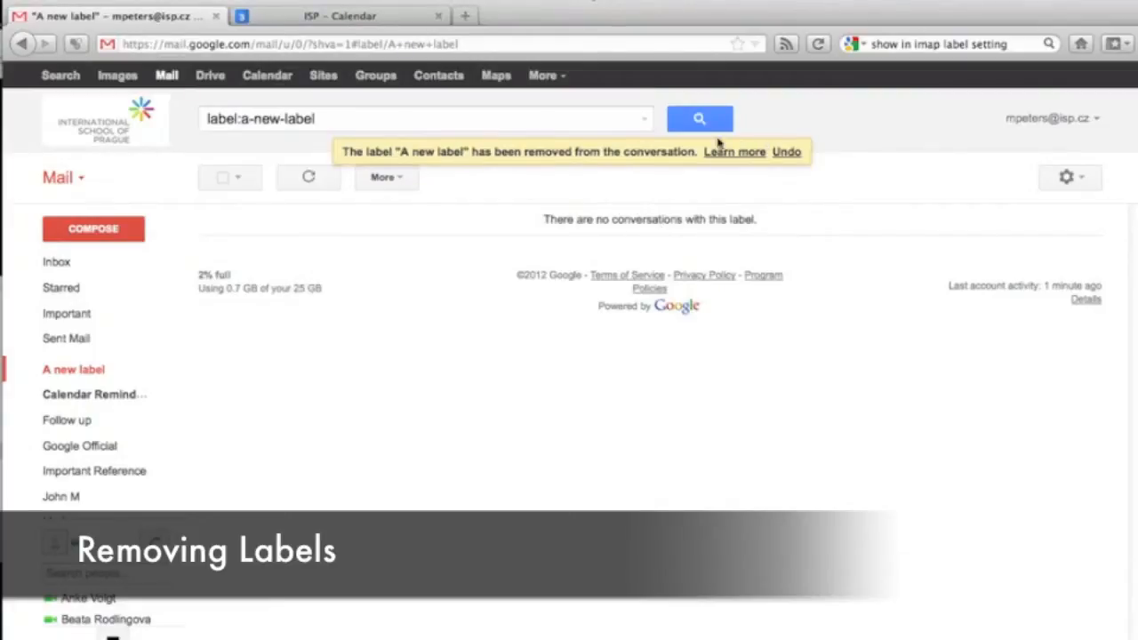
pyautogui.click(57, 264)
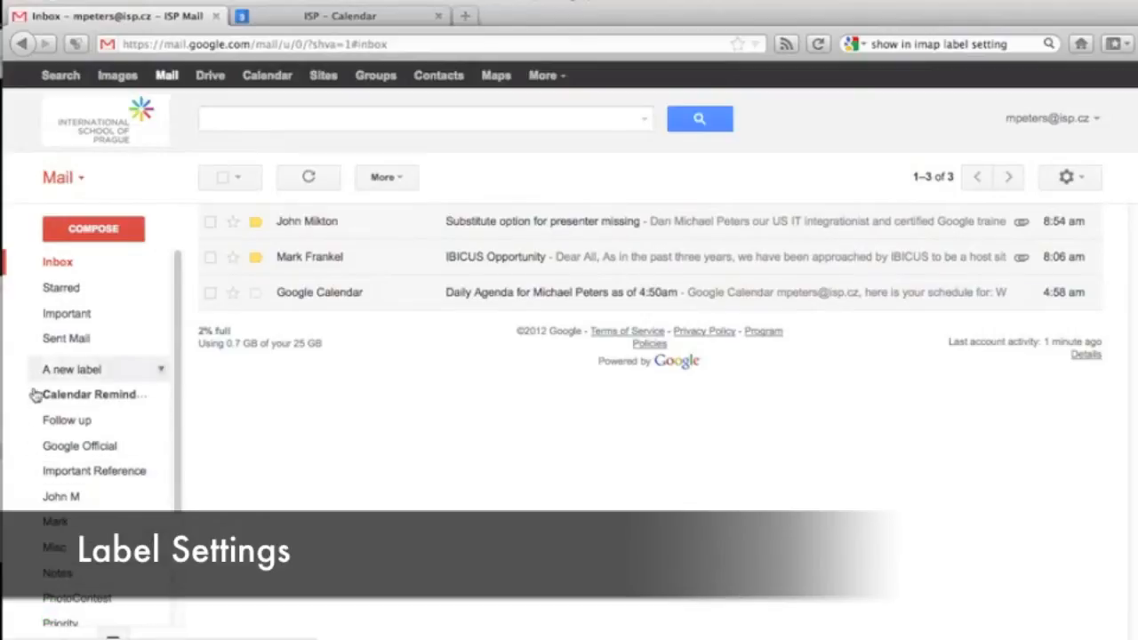
pyautogui.moveTo(89, 394)
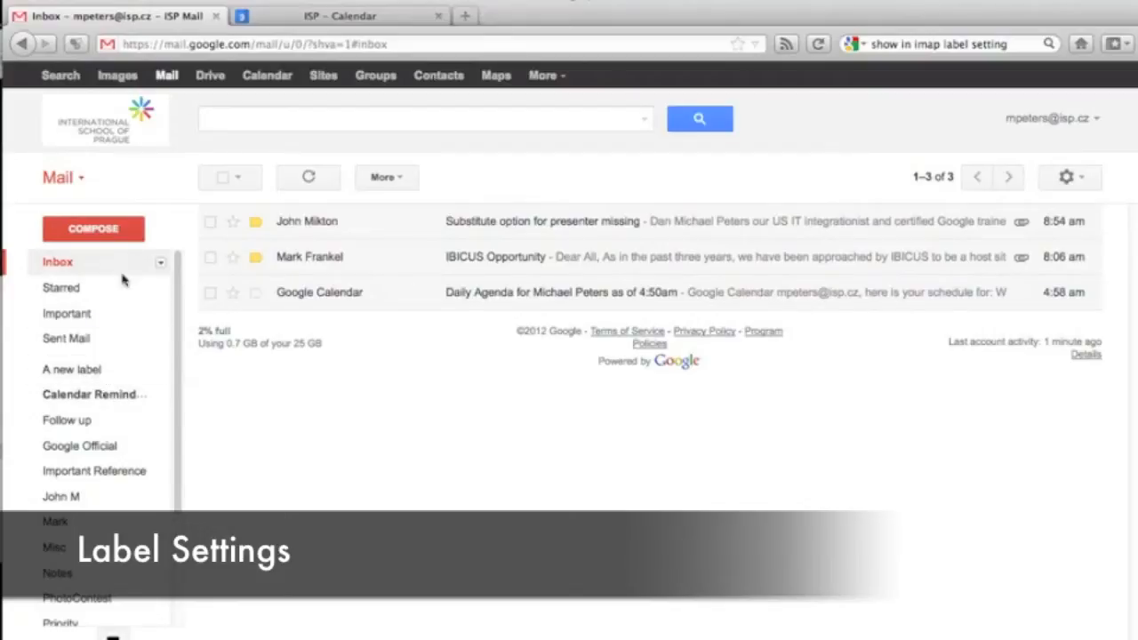
pyautogui.moveTo(94, 427)
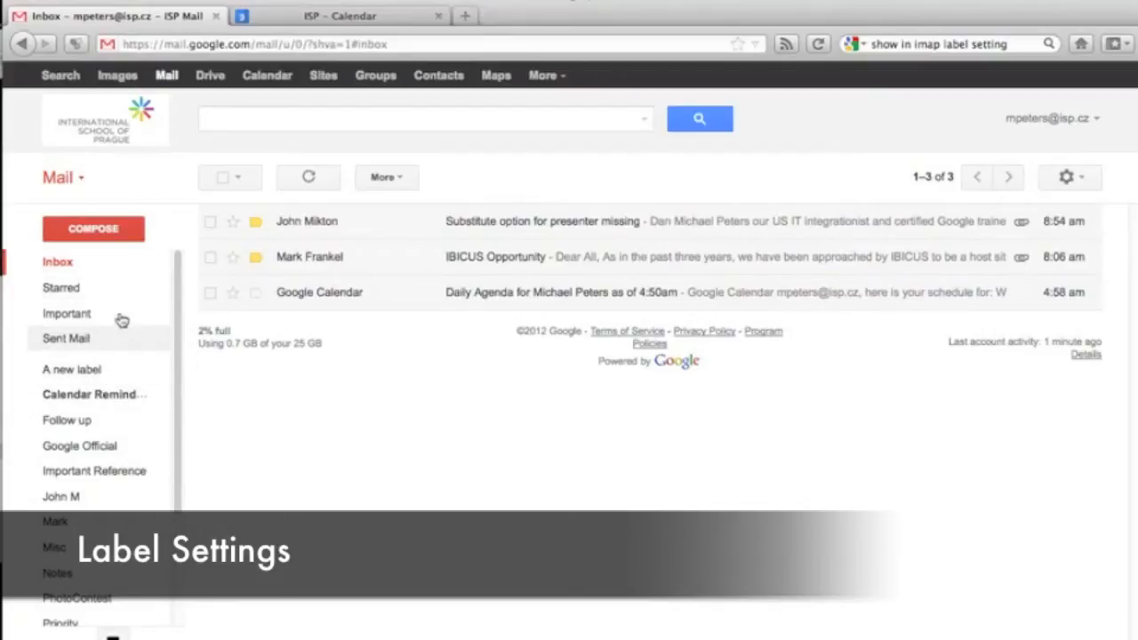
pyautogui.moveTo(98, 369)
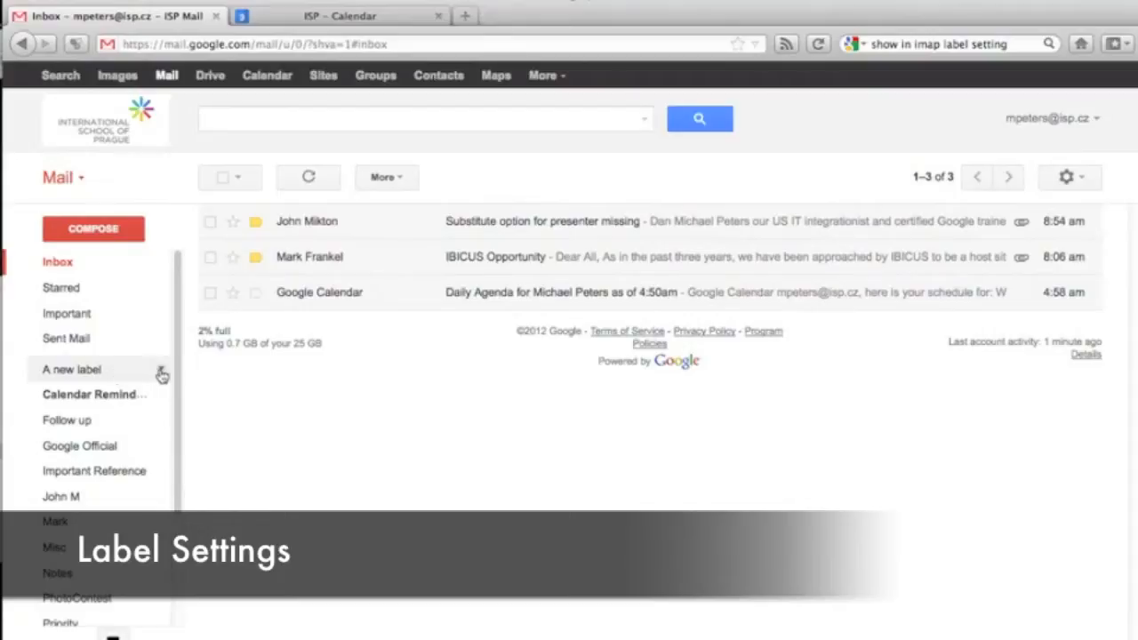
pyautogui.click(161, 376)
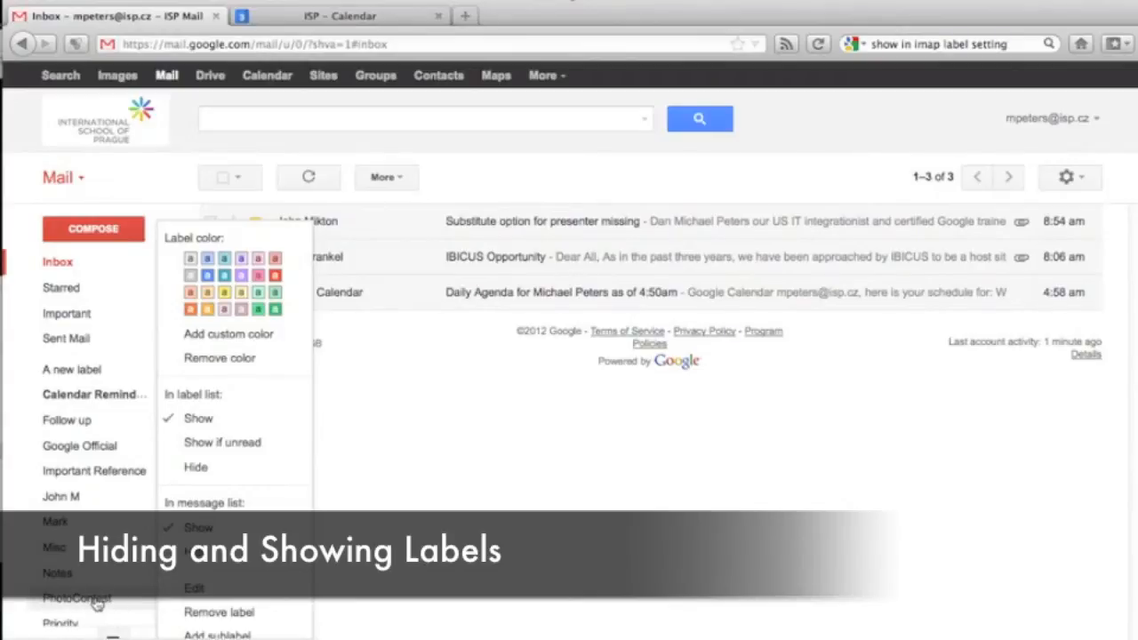
pyautogui.moveTo(89, 601); pyautogui.dragTo(93, 605)
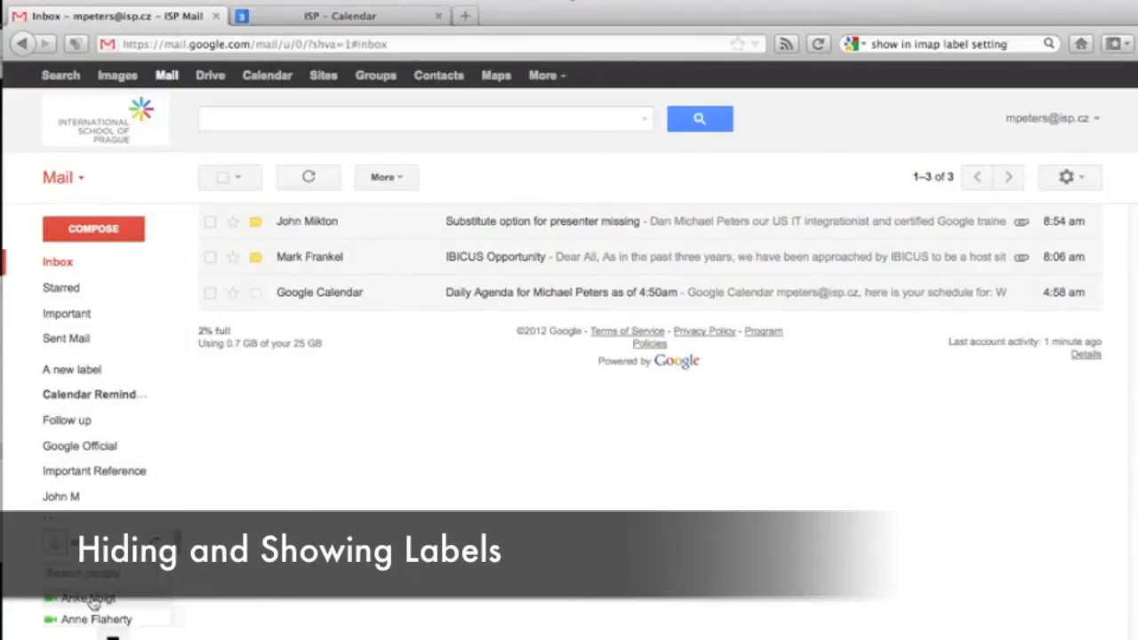
pyautogui.scroll(-1, 80, 449)
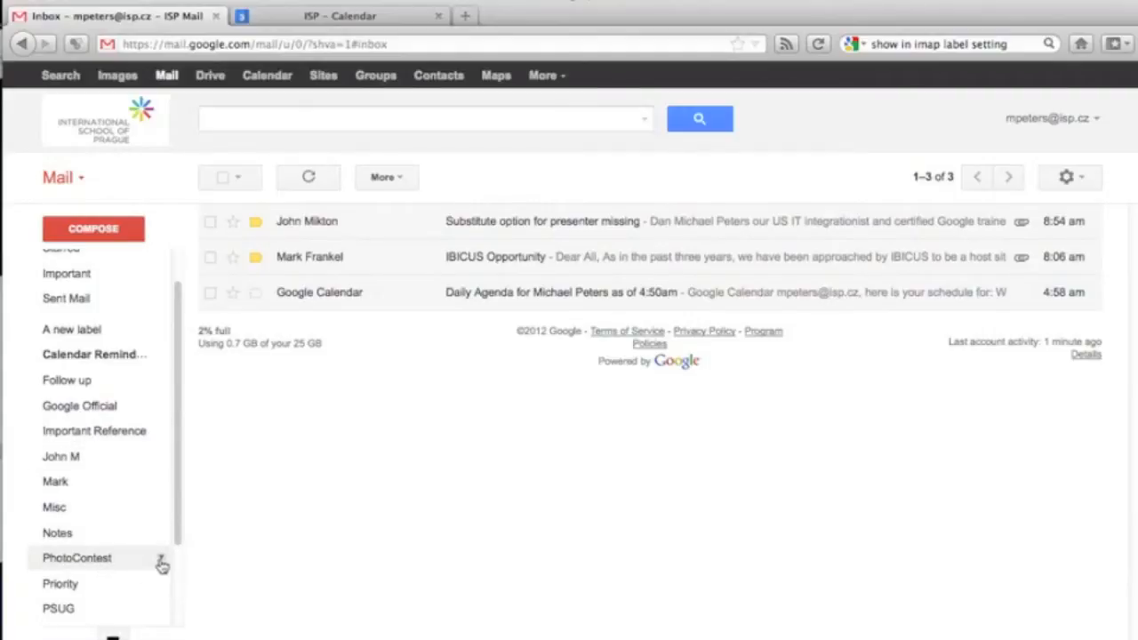
# Hide the PhotoContest label from the sidebar via its options menu
pyautogui.click(161, 560)
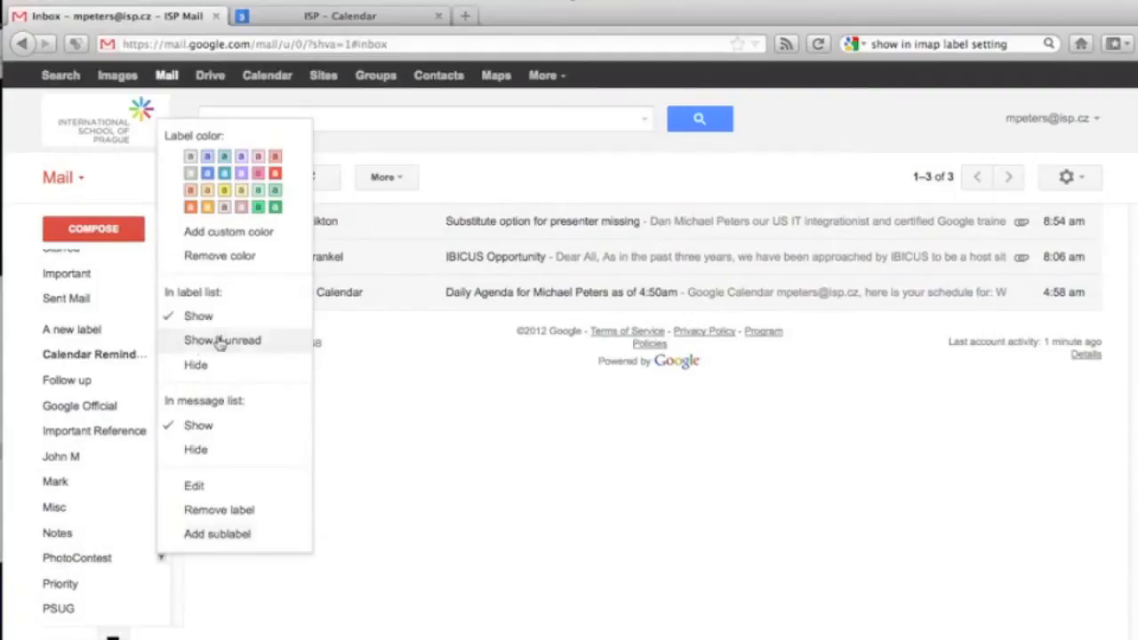
pyautogui.click(196, 368)
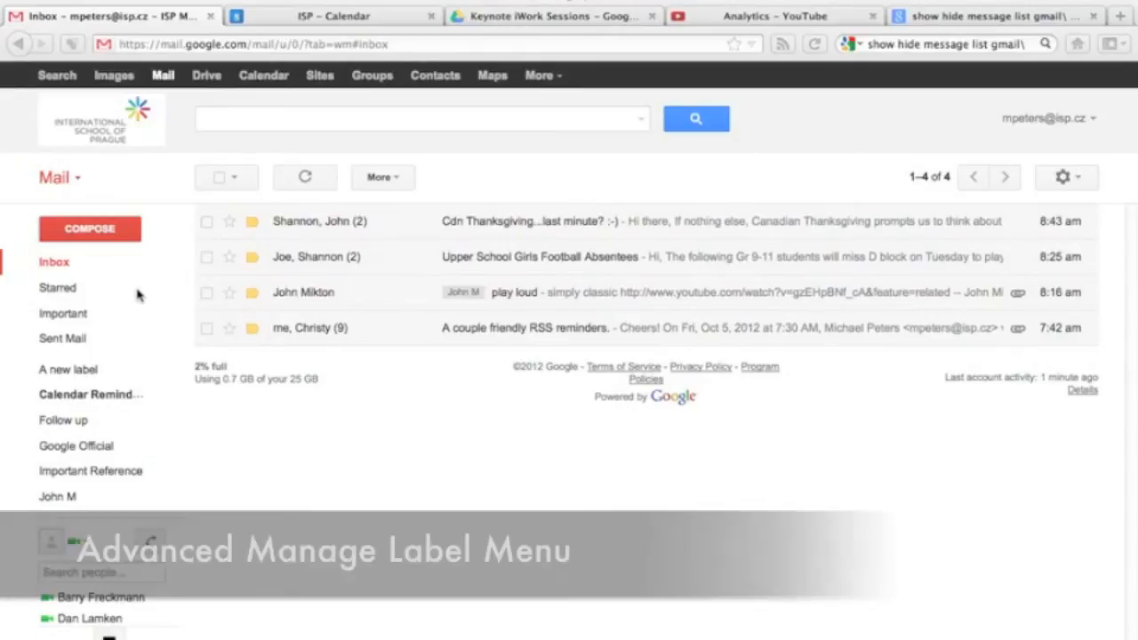
# Open the gear settings menu above the message list
pyautogui.click(151, 299)
pyautogui.scroll(-5, 133, 303)
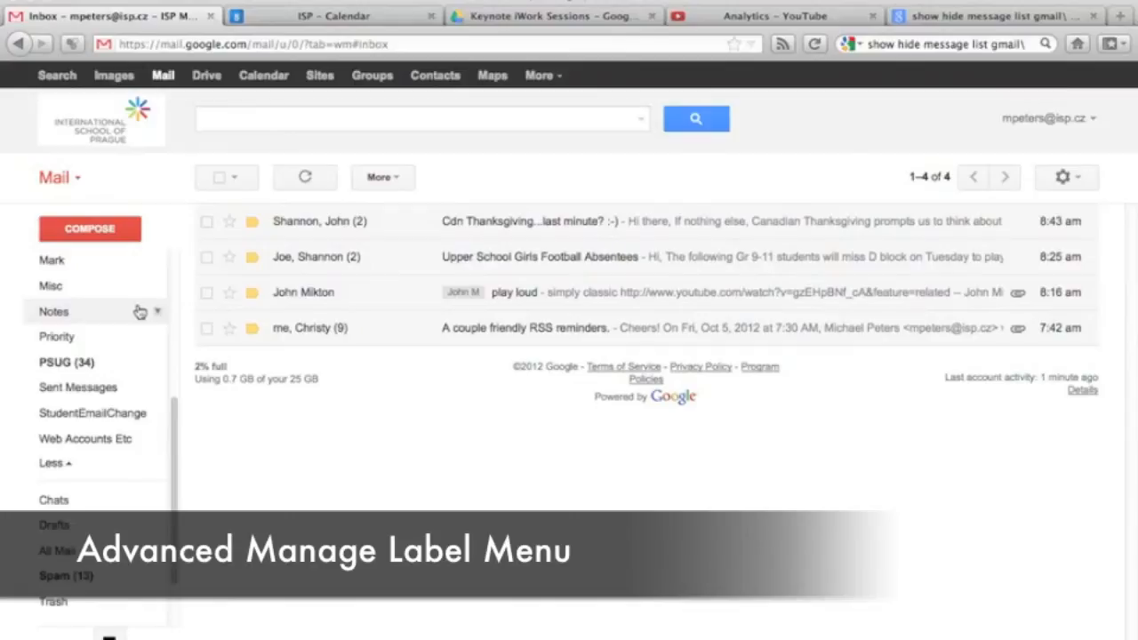
pyautogui.scroll(-2, 140, 311)
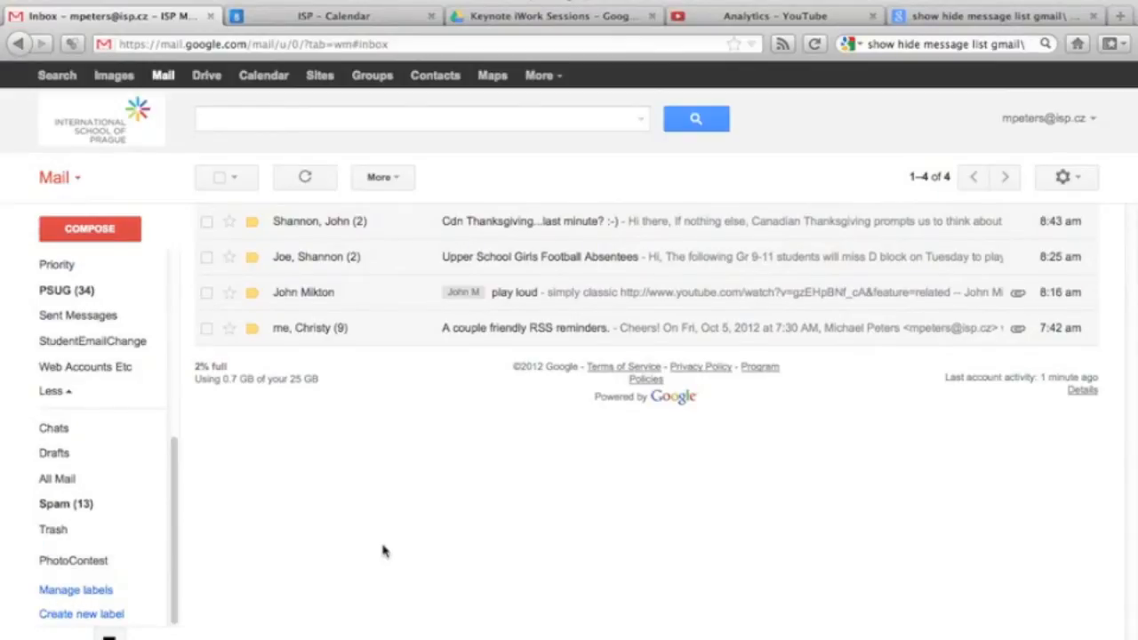
pyautogui.click(1067, 181)
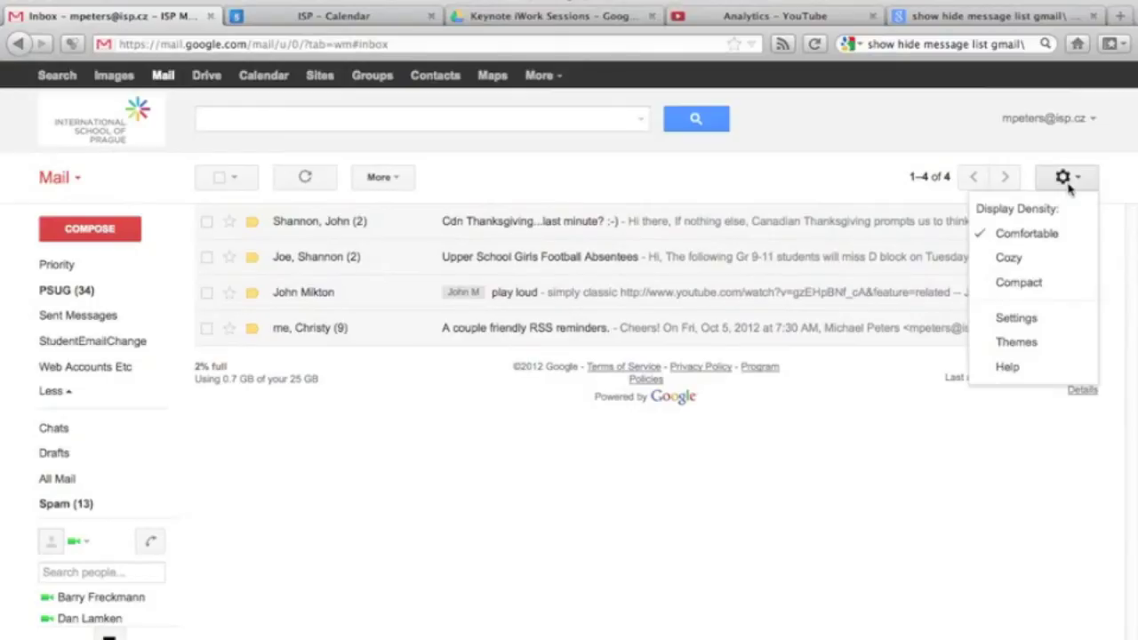
# Go to Gmail Settings and switch to the Labels page
pyautogui.click(1020, 320)
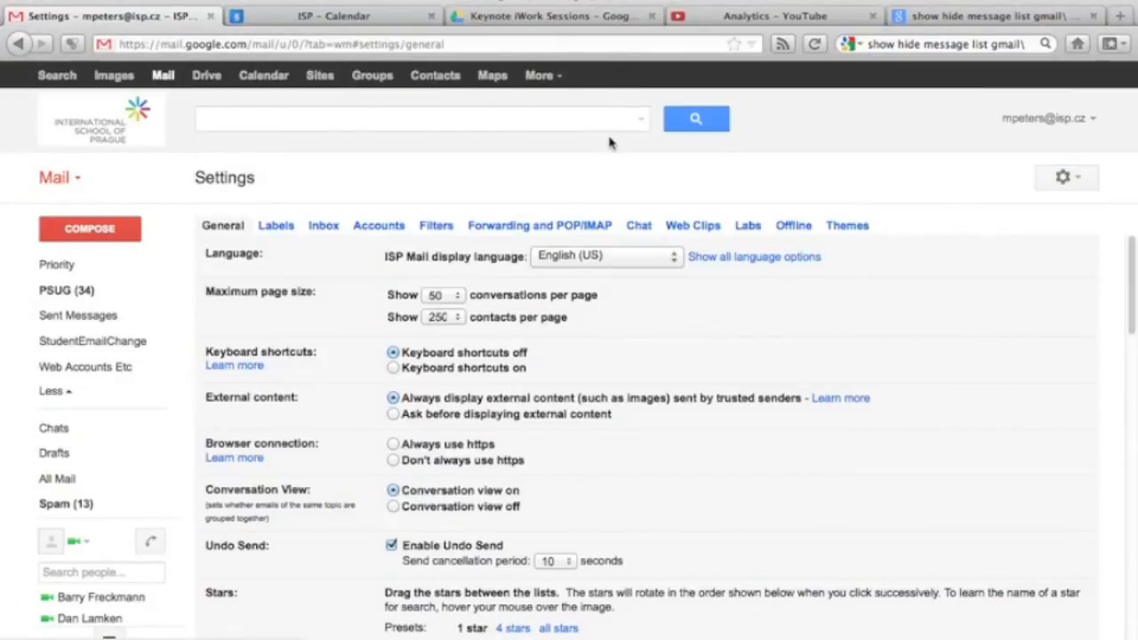
pyautogui.click(267, 225)
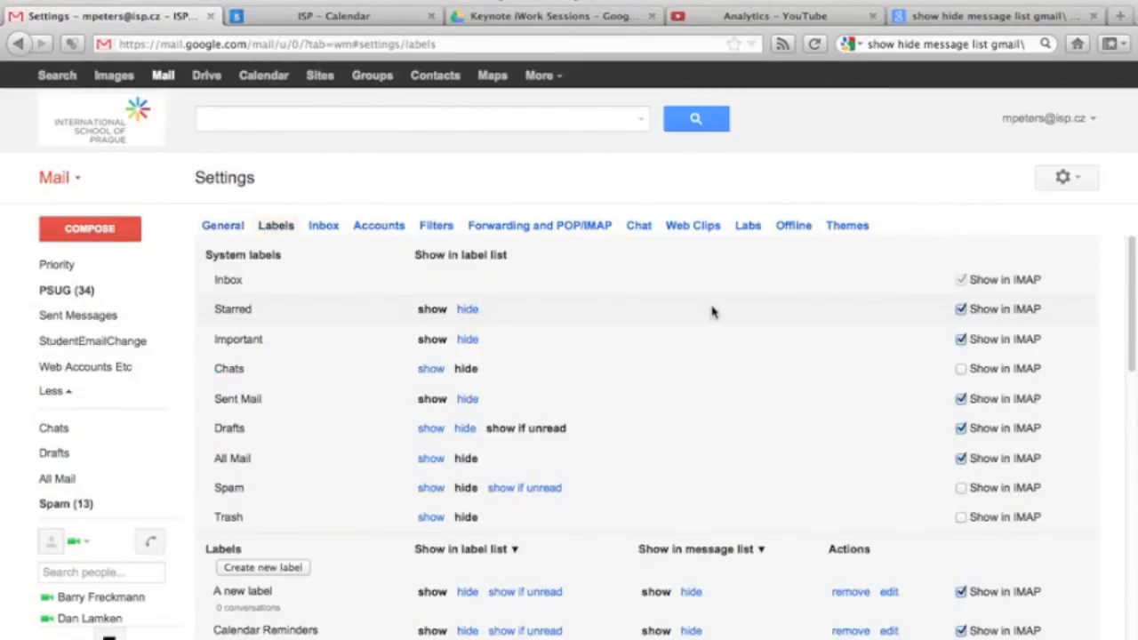
pyautogui.scroll(-3, 602, 303)
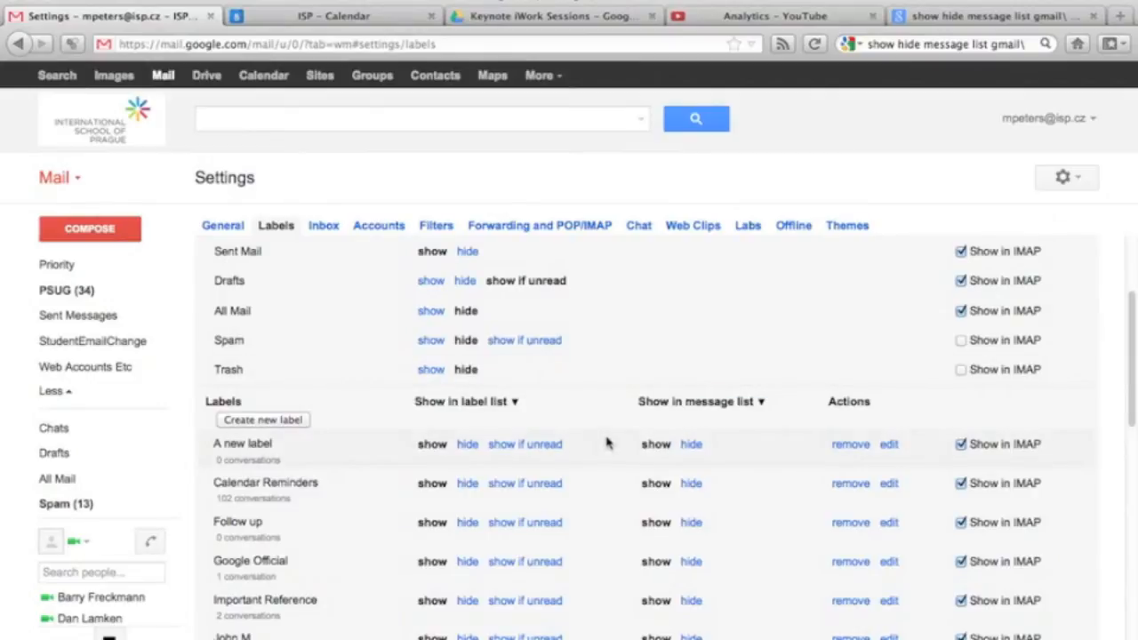
pyautogui.scroll(-1, 602, 427)
pyautogui.scroll(-2, 602, 427)
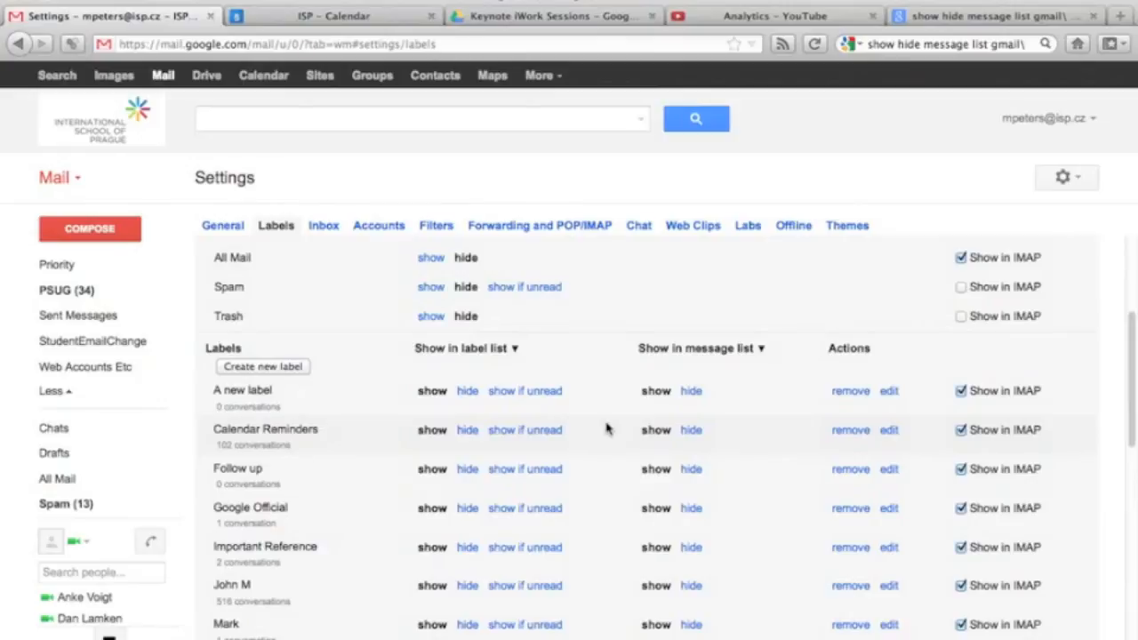
pyautogui.scroll(5, 618, 451)
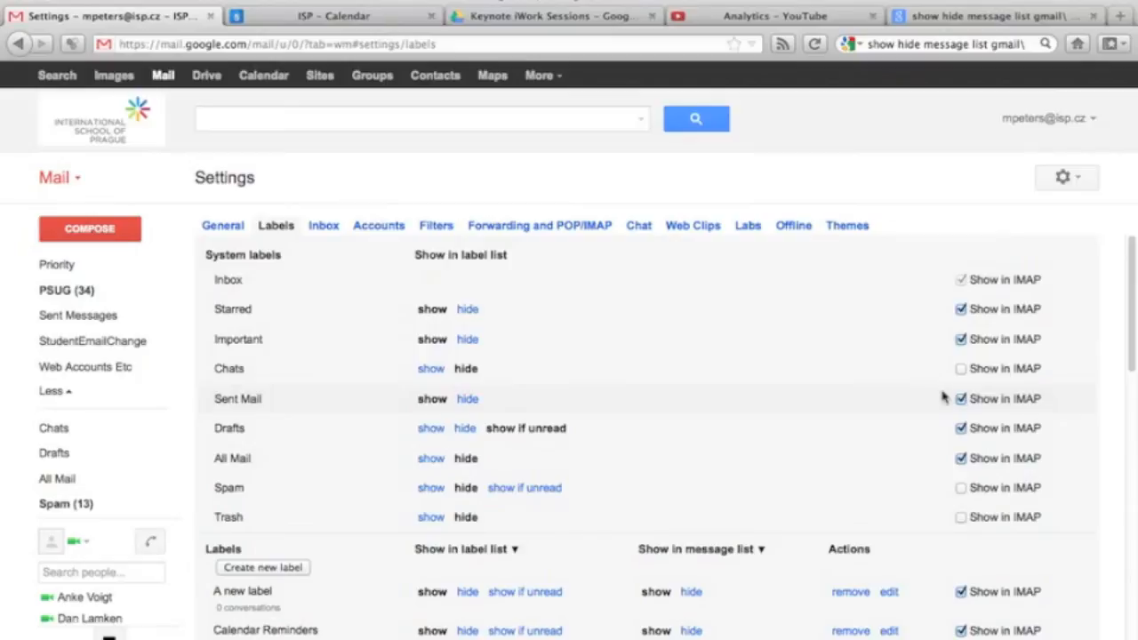
pyautogui.scroll(-2, 935, 416)
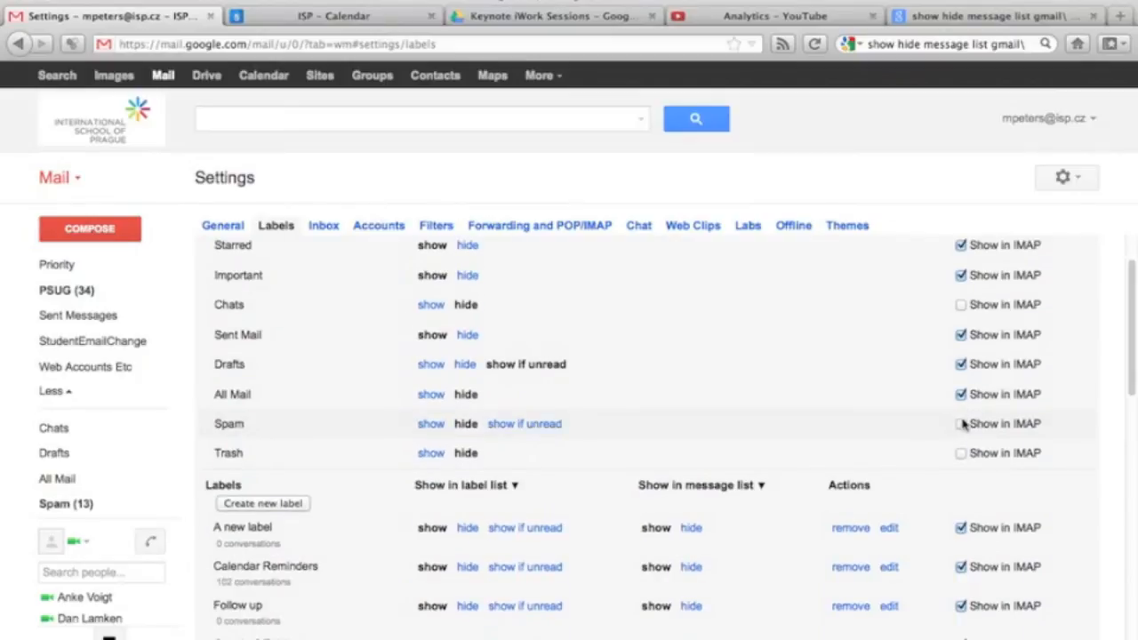
# Toggle the Show in IMAP checkboxes for the Spam and Trash labels
pyautogui.click(961, 424)
pyautogui.click(961, 454)
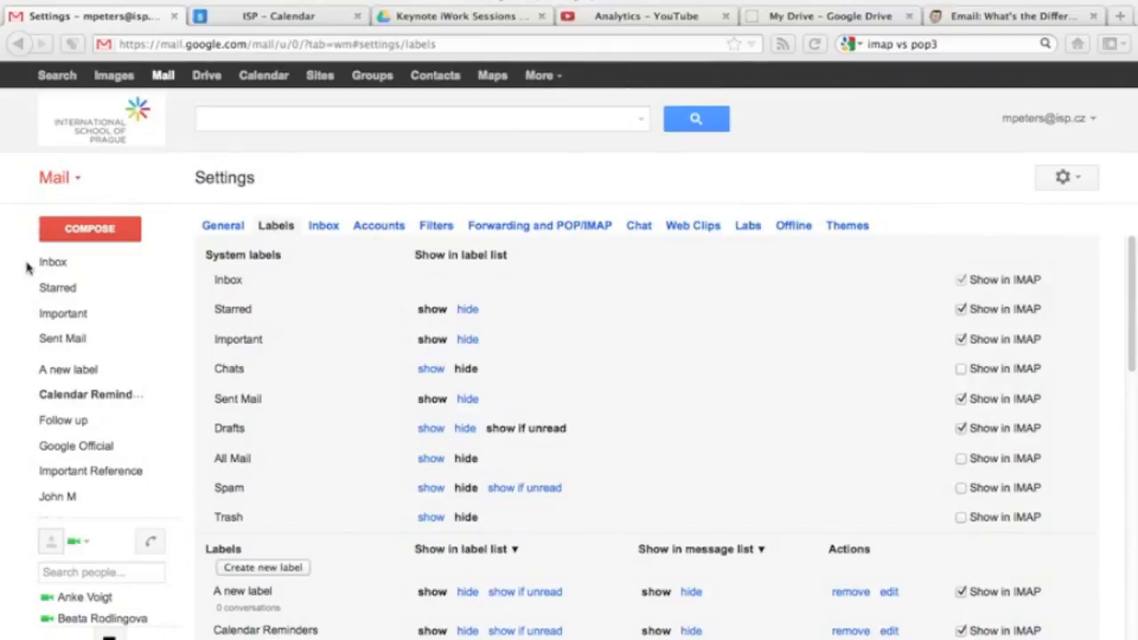
pyautogui.moveTo(53, 262)
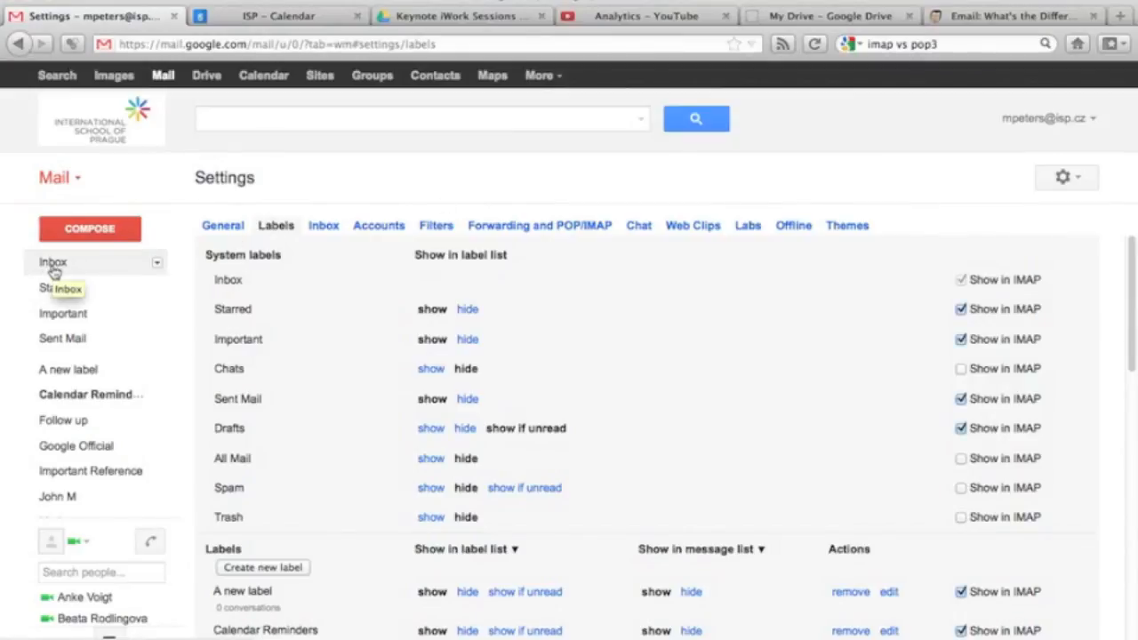
# Return from Settings to the Inbox listing four conversations
pyautogui.click(54, 263)
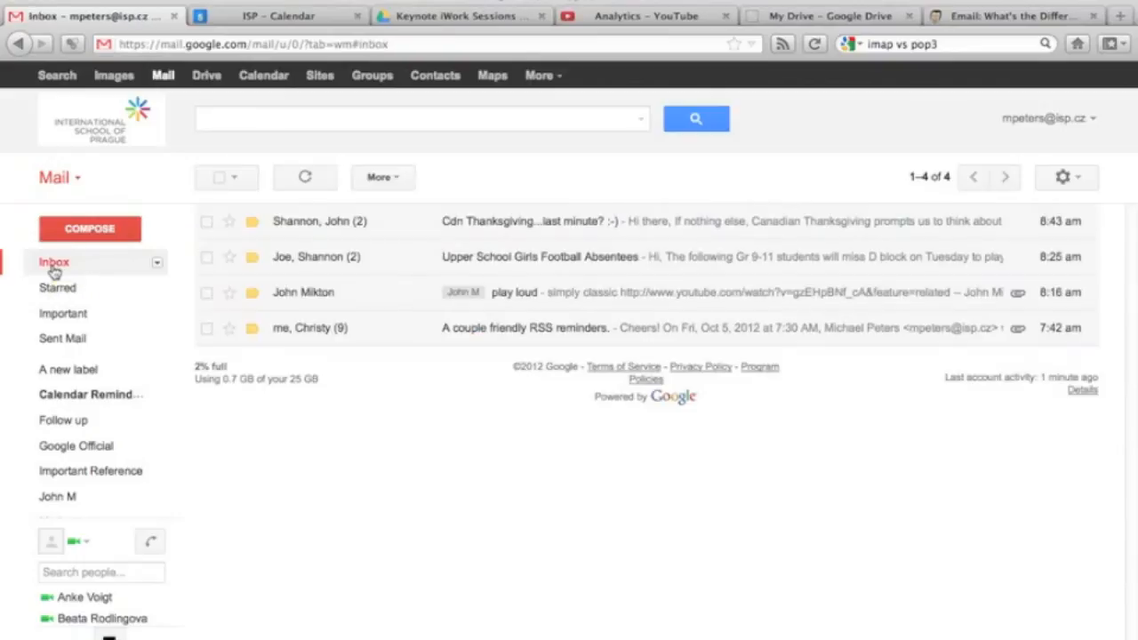